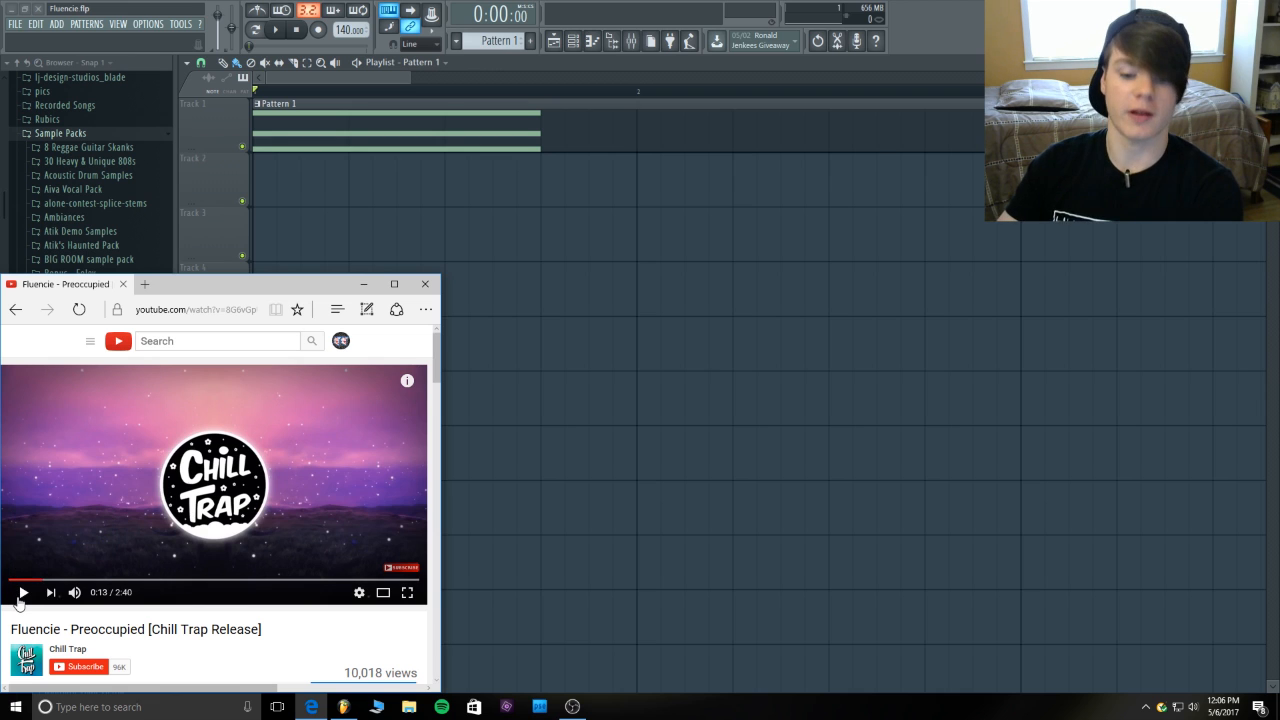
- Listen to the reference track in the browser, and switch to FL Studio to play Pattern 1
{"action": "left_click", "coordinate": [18, 599]}
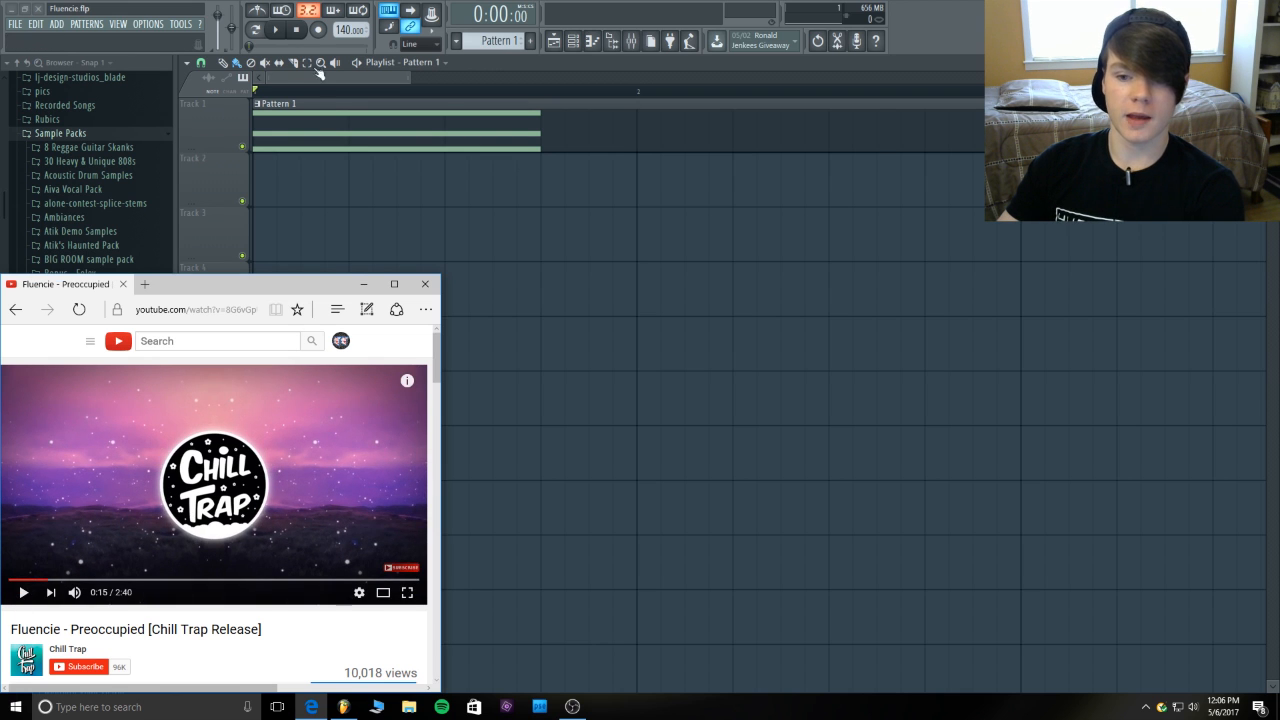
{"action": "left_click", "coordinate": [225, 103]}
{"action": "key", "text": "space"}
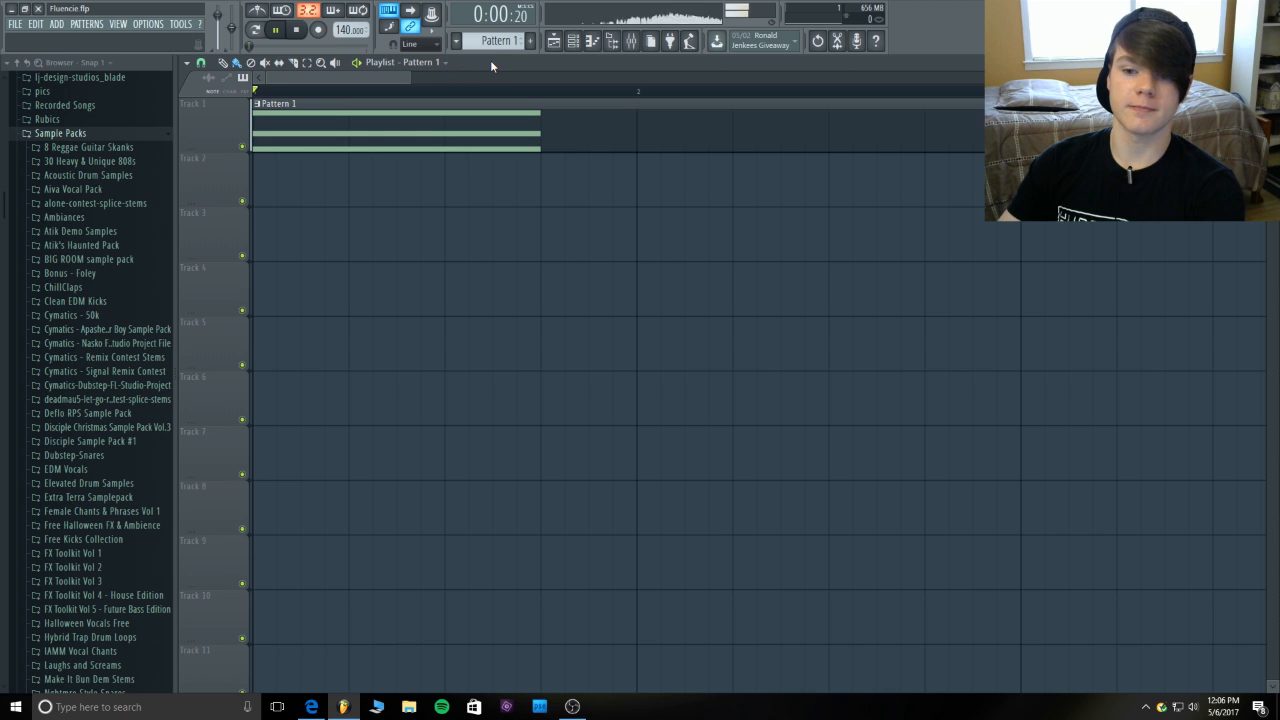
{"action": "key", "text": "space"}
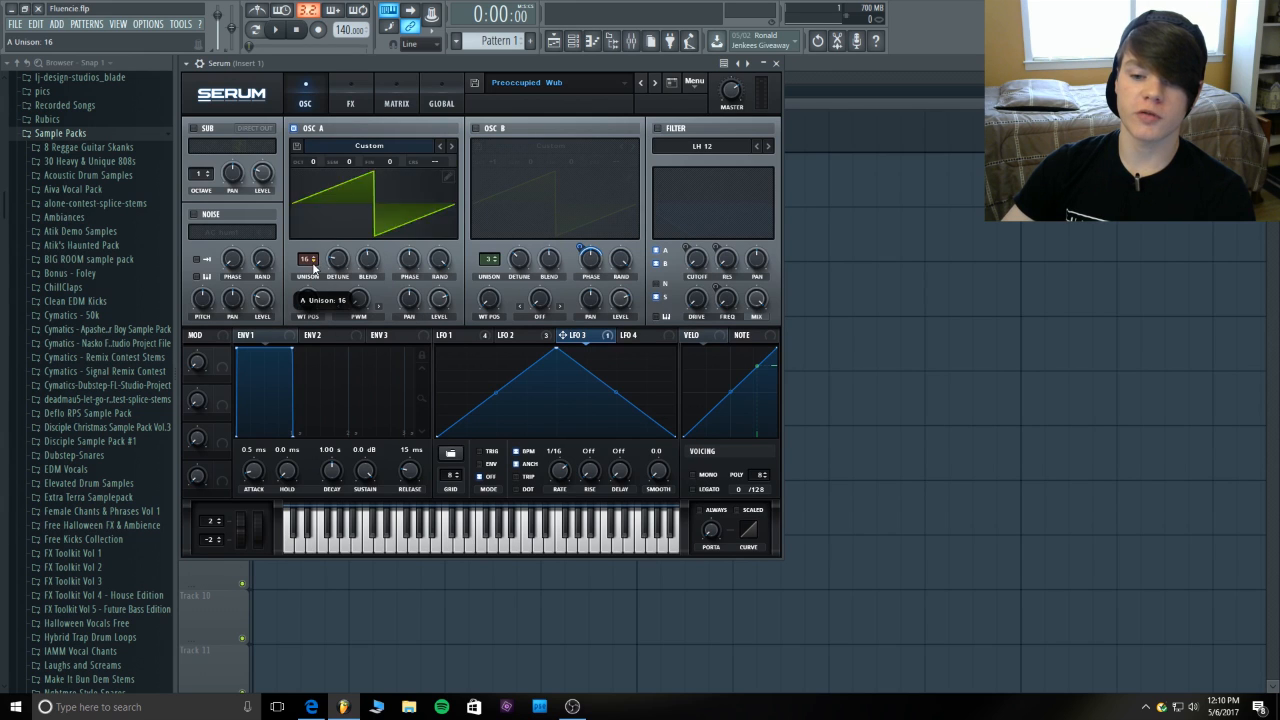
- Set oscillator A's unison to 15 voices, check its detune and blend, and audition the pattern
{"action": "left_click", "coordinate": [335, 260]}
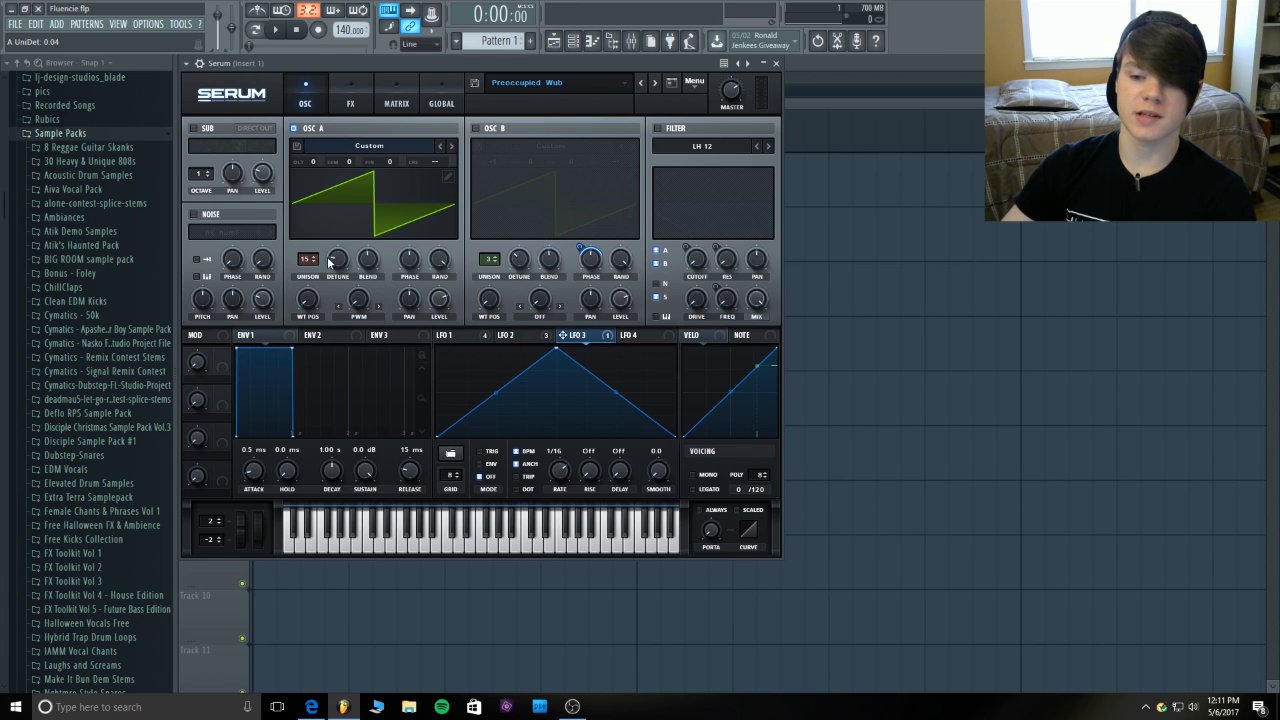
{"action": "left_click", "coordinate": [372, 260]}
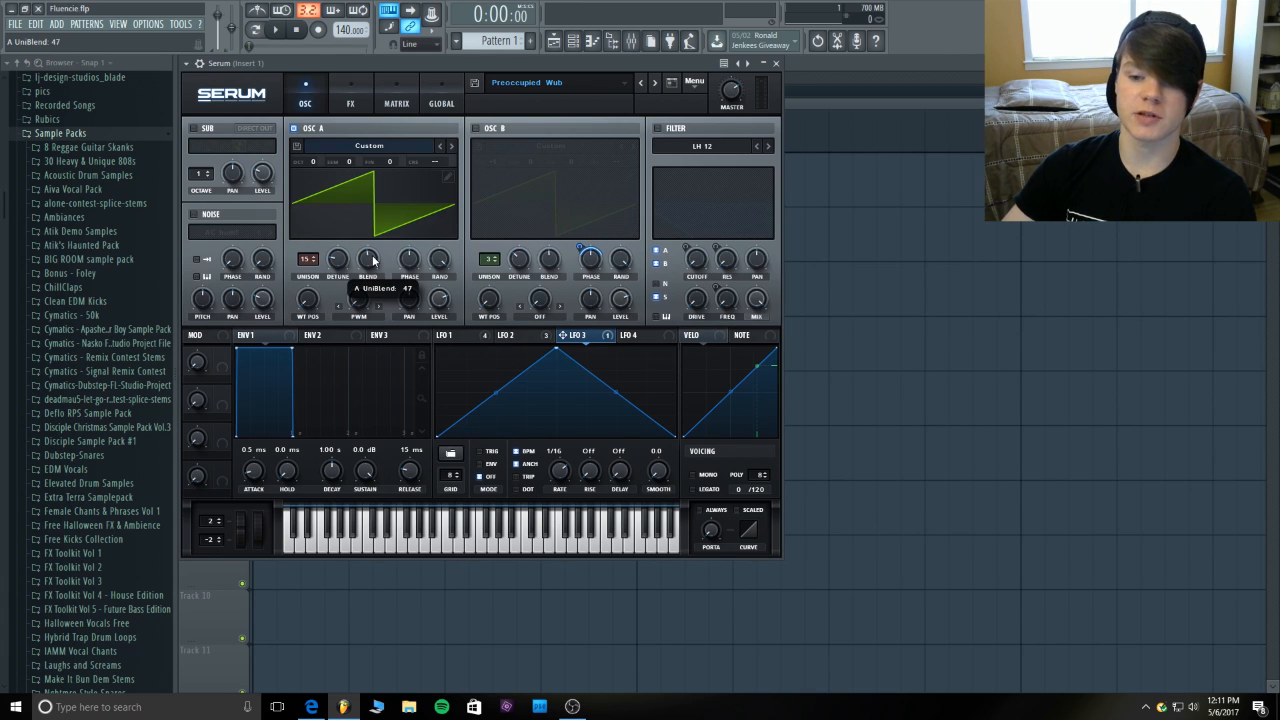
{"action": "left_click", "coordinate": [369, 263]}
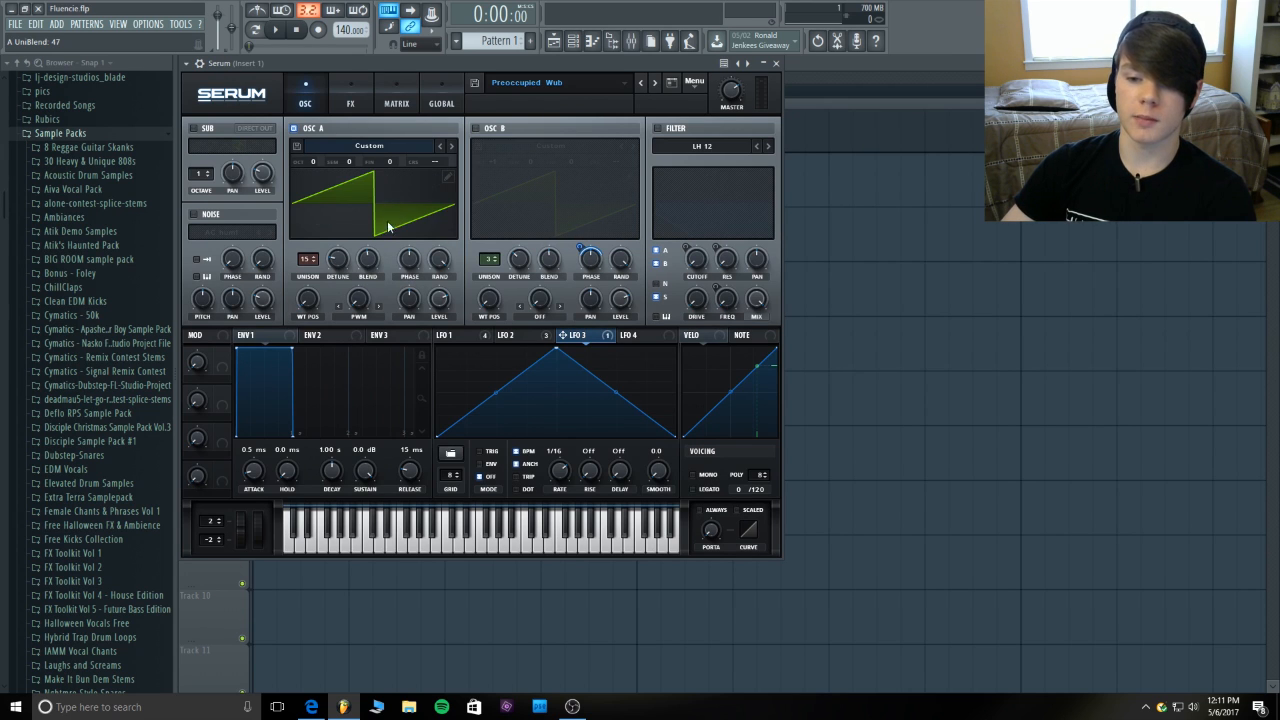
{"action": "left_click", "coordinate": [371, 268]}
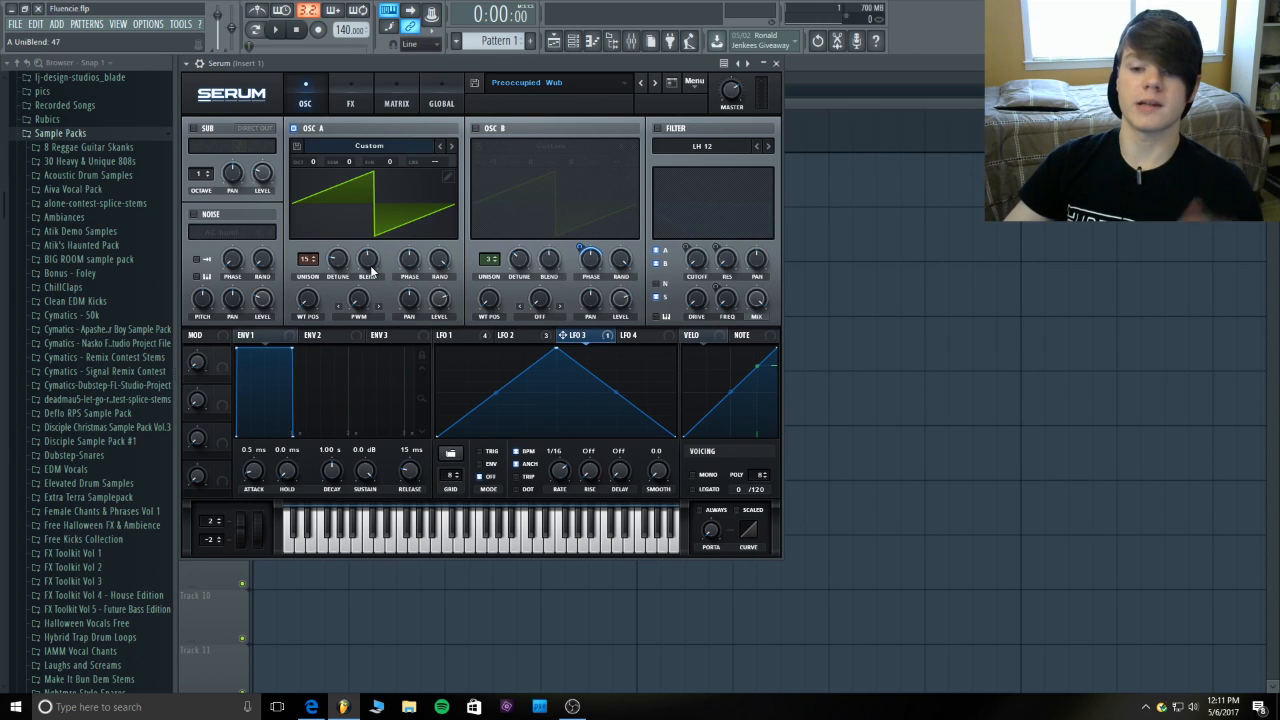
{"action": "left_click", "coordinate": [368, 264]}
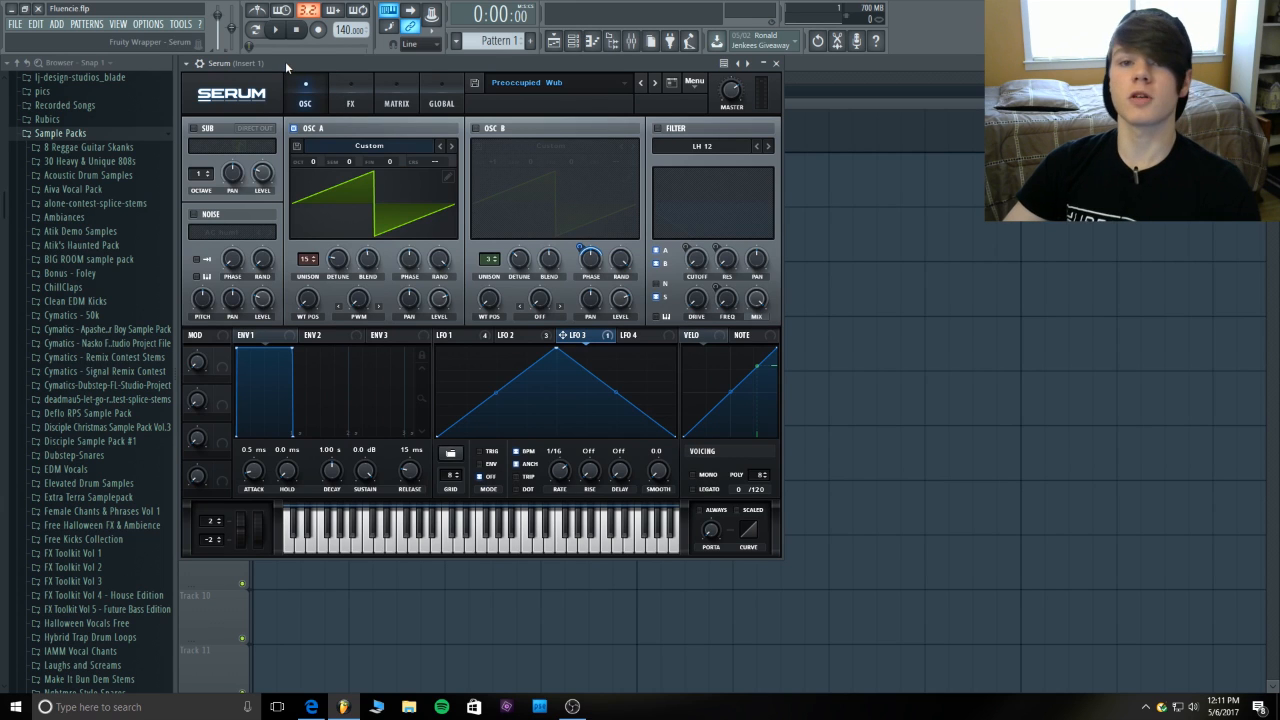
{"action": "left_click", "coordinate": [282, 33]}
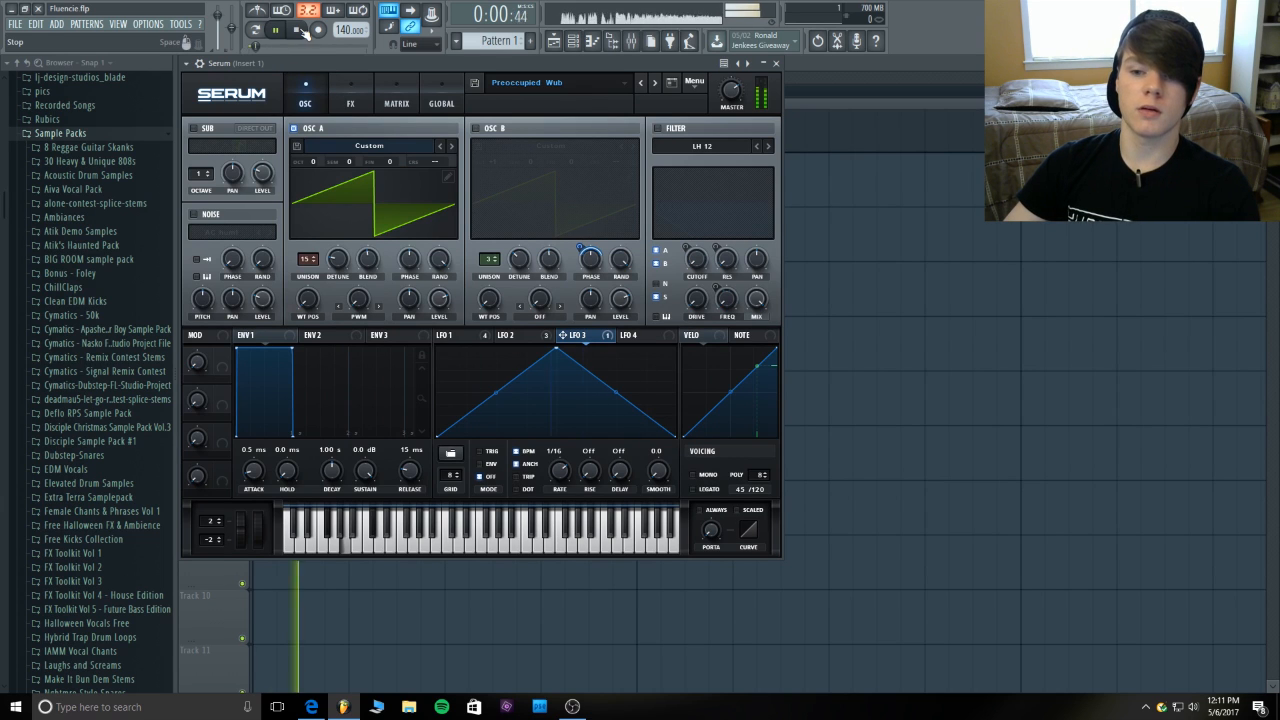
{"action": "left_click", "coordinate": [300, 31]}
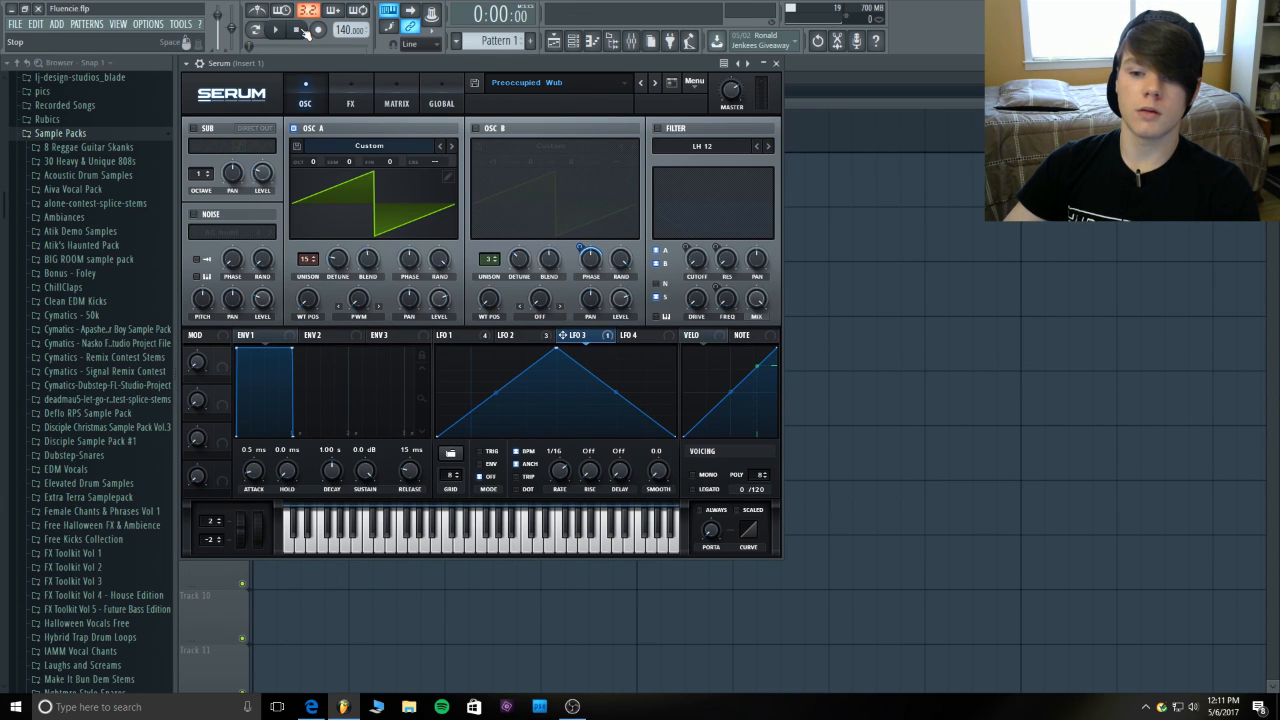
- Enable oscillator B, check its unison detune and blend, and audition it together with oscillator A
{"action": "left_click", "coordinate": [477, 128]}
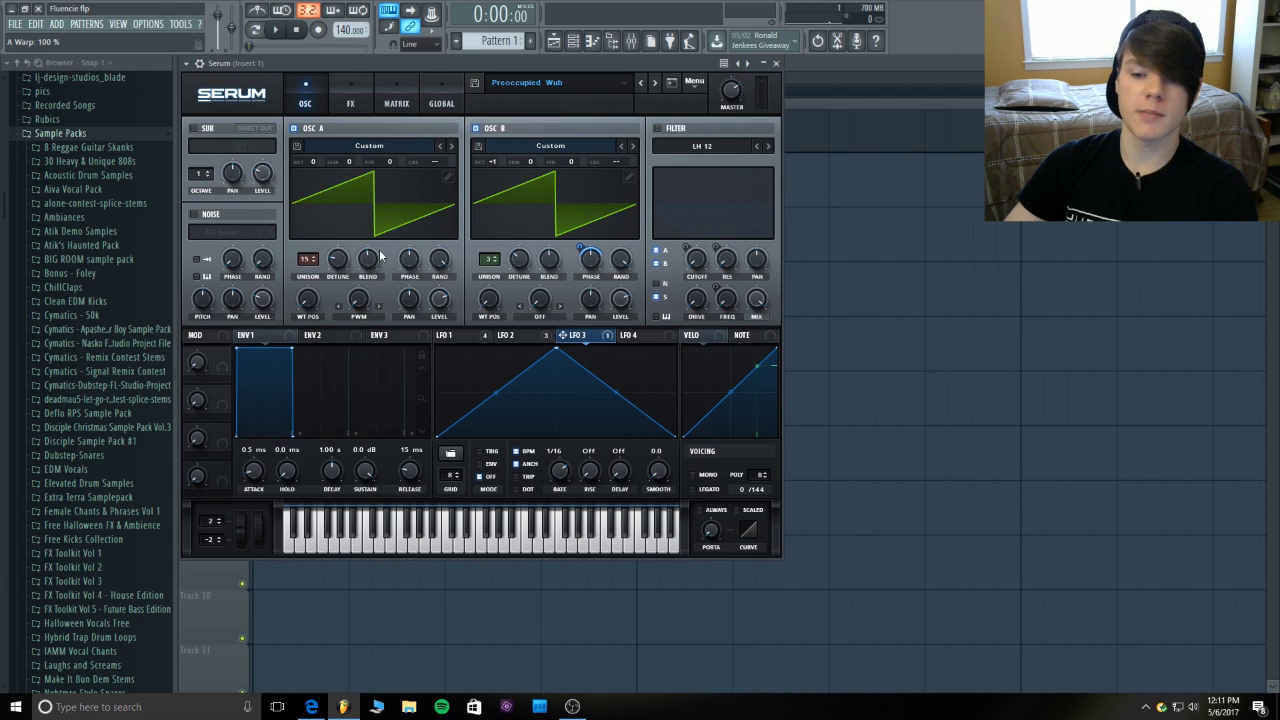
{"action": "left_click", "coordinate": [528, 265]}
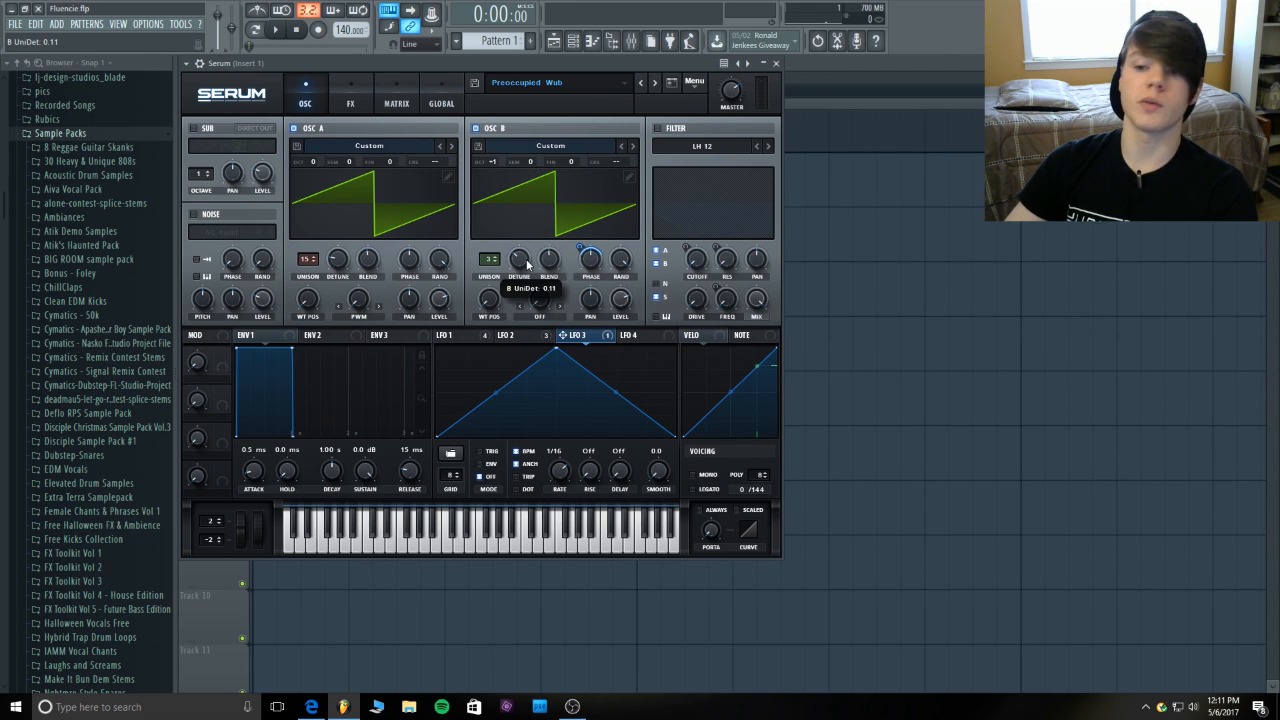
{"action": "left_click", "coordinate": [551, 265]}
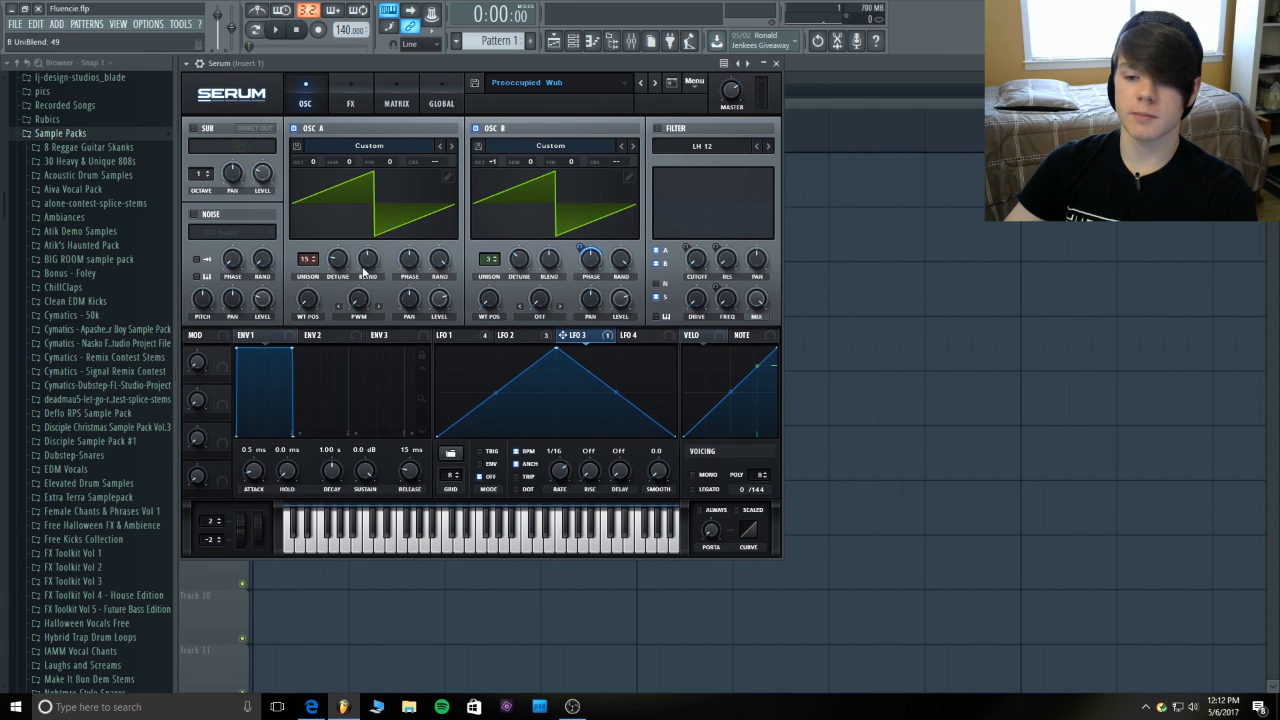
{"action": "key", "text": "space"}
{"action": "left_click", "coordinate": [298, 31]}
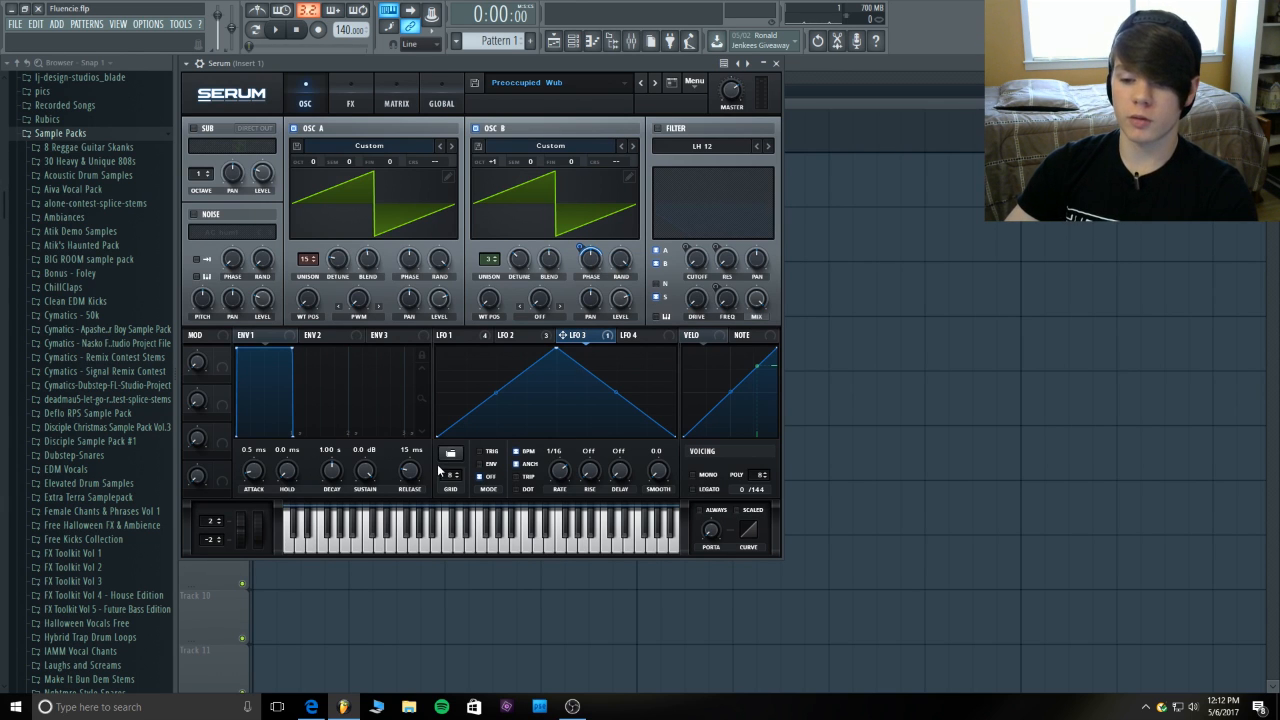
- Solo oscillator A and try its phase at 272° during playback, returning it to 180°
{"action": "right_click", "coordinate": [589, 272]}
{"action": "left_click", "coordinate": [472, 182]}
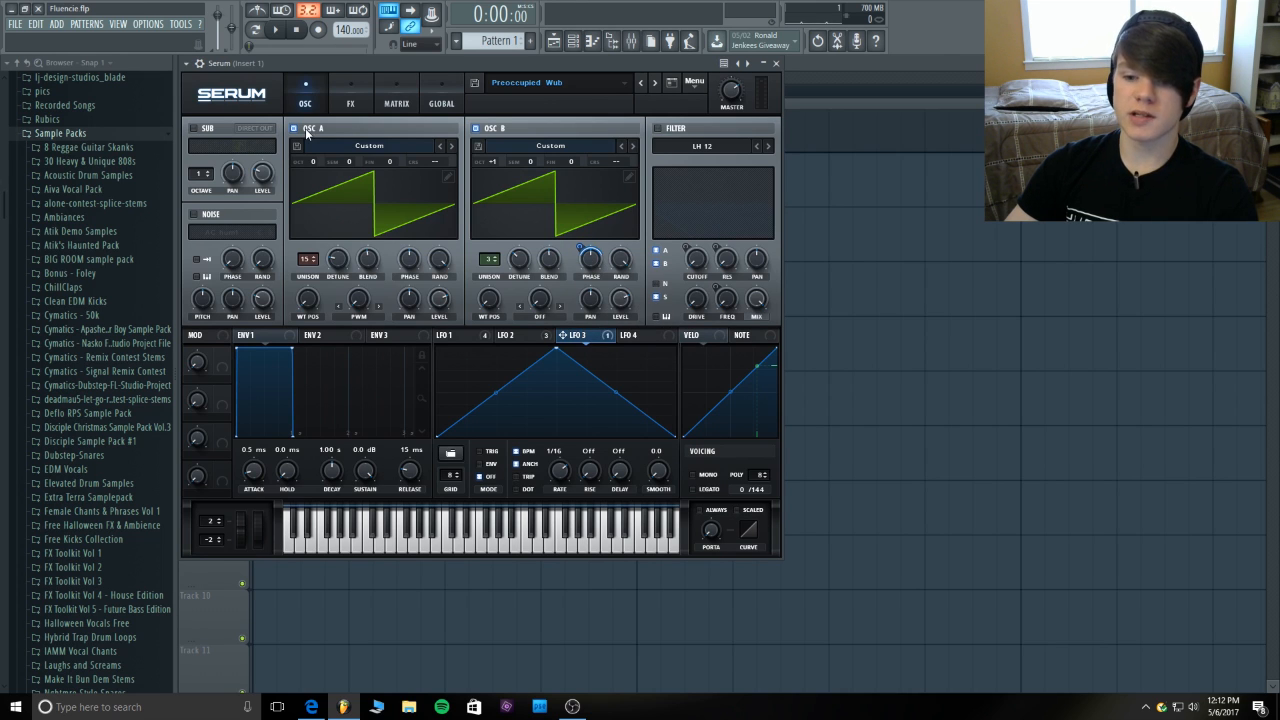
{"action": "left_click", "coordinate": [475, 128]}
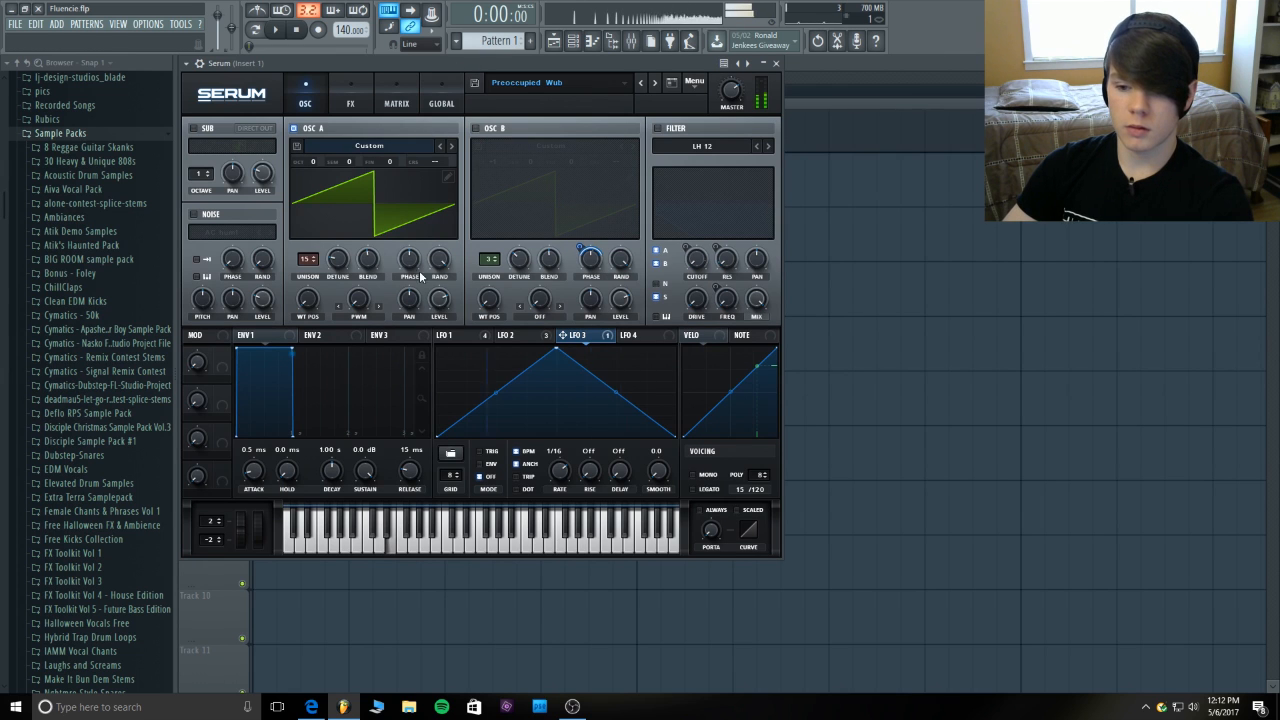
{"action": "mouse_move", "coordinate": [409, 263]}
{"action": "left_mouse_down"}
{"action": "mouse_move", "coordinate": [403, 315]}
{"action": "mouse_move", "coordinate": [423, 63]}
{"action": "mouse_move", "coordinate": [374, 172]}
{"action": "mouse_move", "coordinate": [399, 147]}
{"action": "mouse_move", "coordinate": [414, 286]}
{"action": "mouse_move", "coordinate": [428, 81]}
{"action": "mouse_move", "coordinate": [401, 348]}
{"action": "mouse_move", "coordinate": [414, 217]}
{"action": "mouse_move", "coordinate": [400, 209]}
{"action": "mouse_move", "coordinate": [411, 263]}
{"action": "left_mouse_up"}
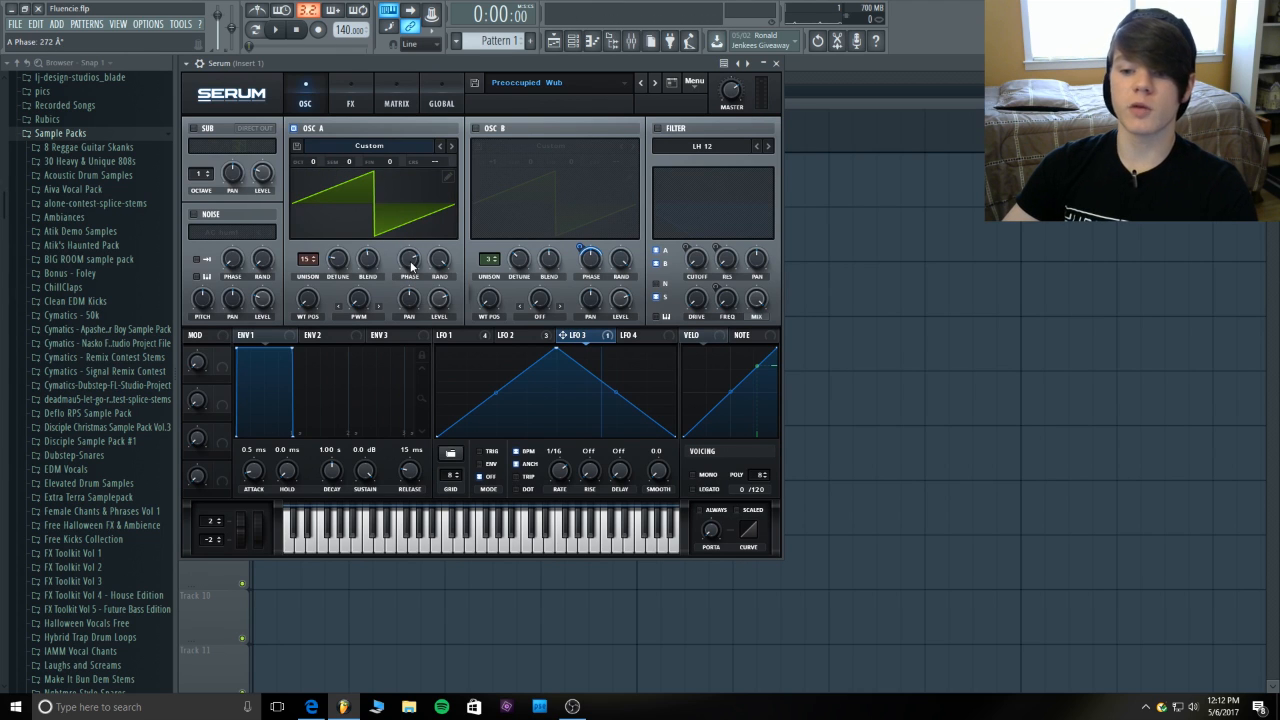
{"action": "right_click", "coordinate": [411, 263]}
{"action": "left_click", "coordinate": [455, 331]}
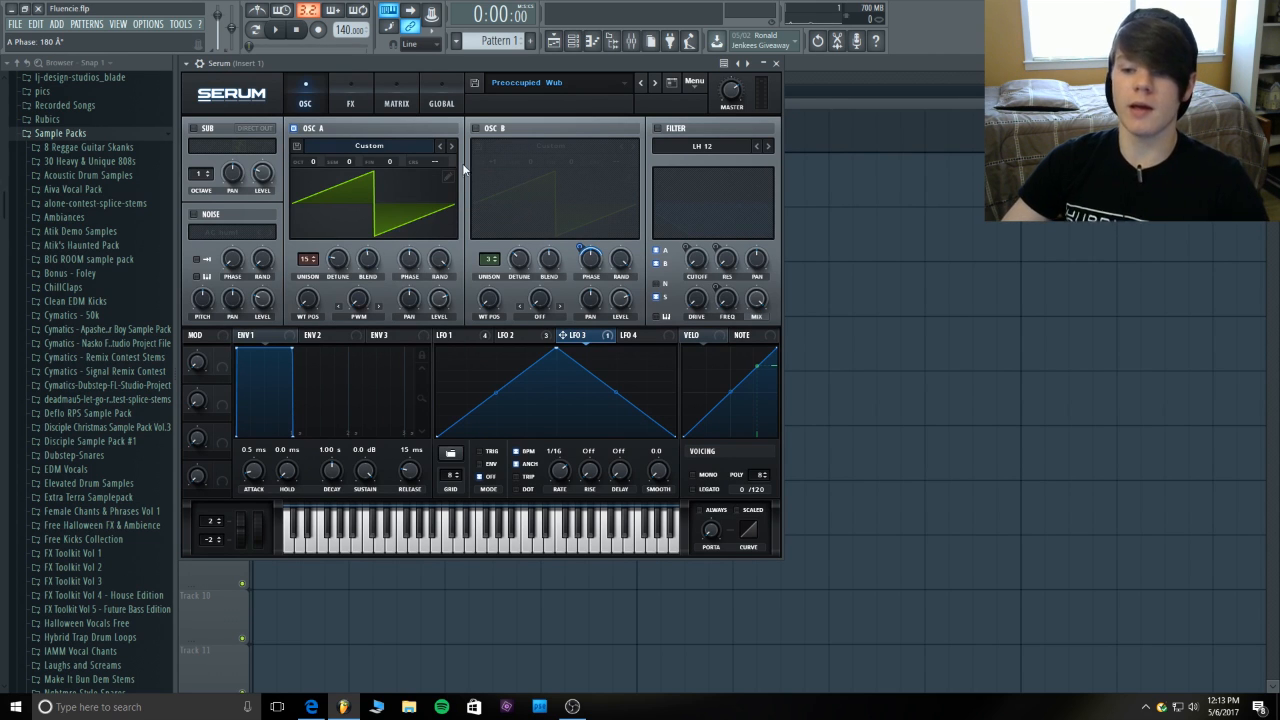
- Solo oscillator B and inspect the LFO 3 modulation assigned to its phase
{"action": "left_click", "coordinate": [477, 129]}
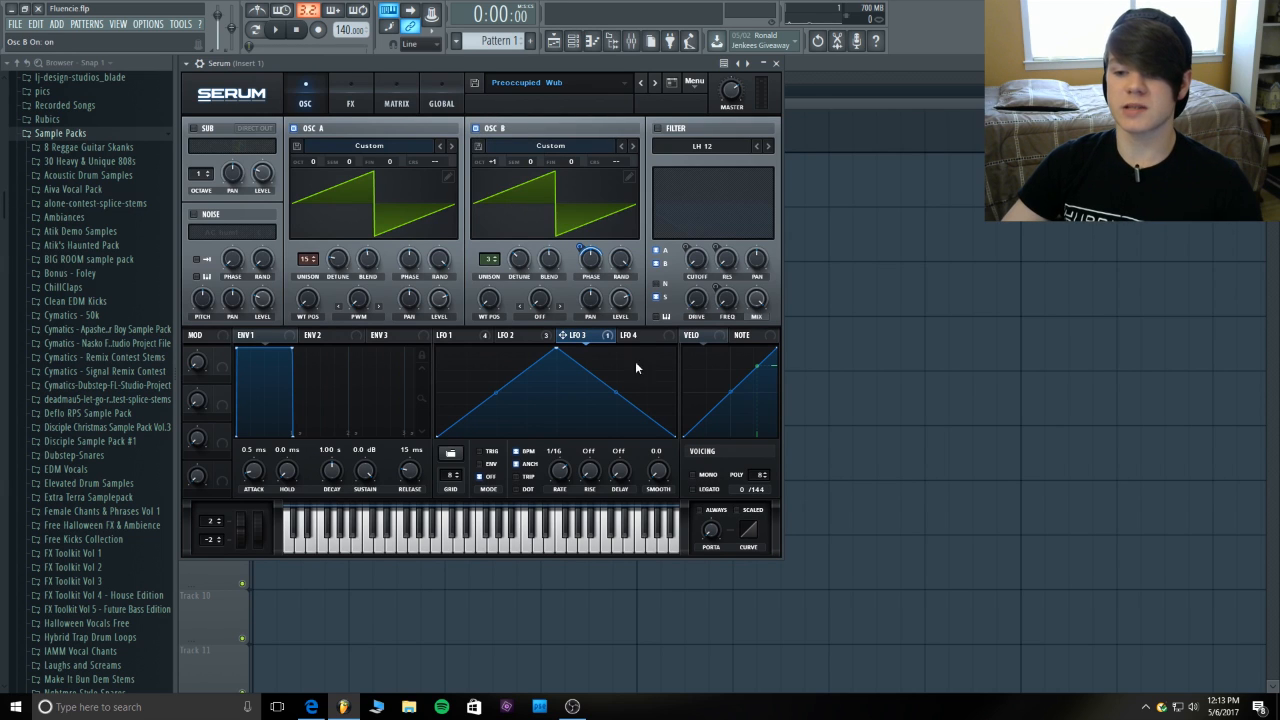
{"action": "left_click", "coordinate": [295, 128]}
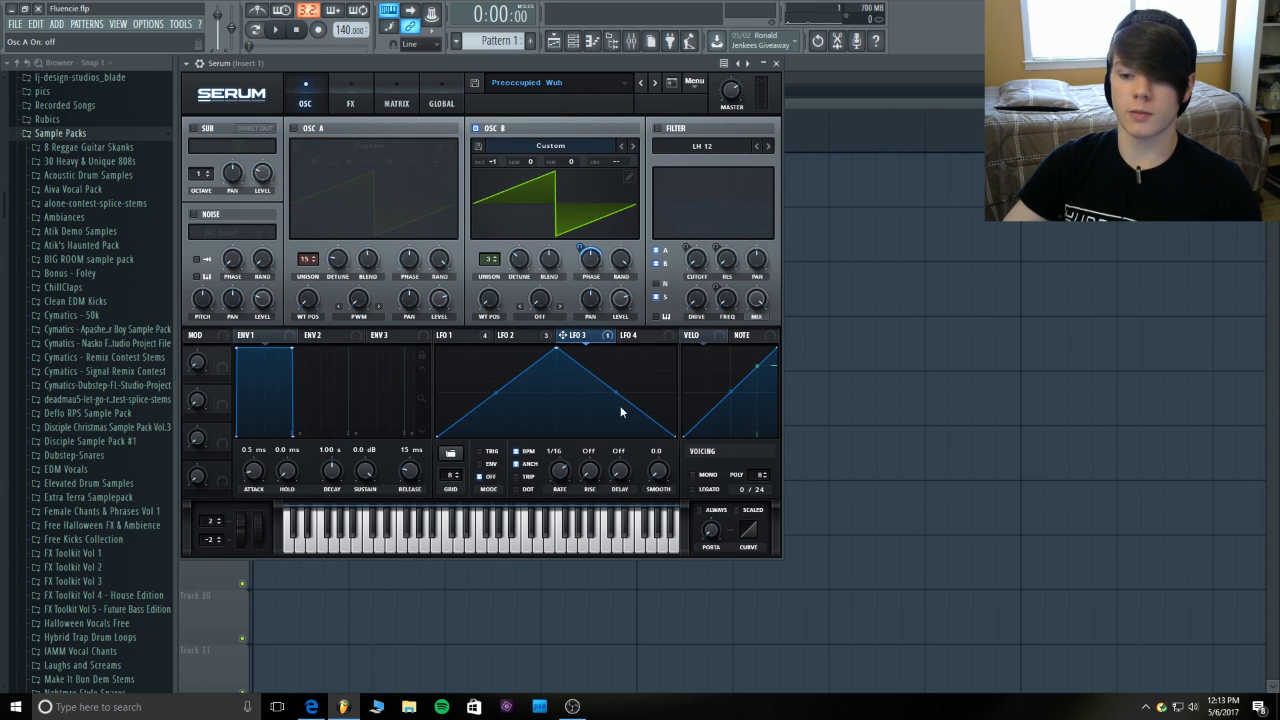
{"action": "left_click", "coordinate": [583, 250]}
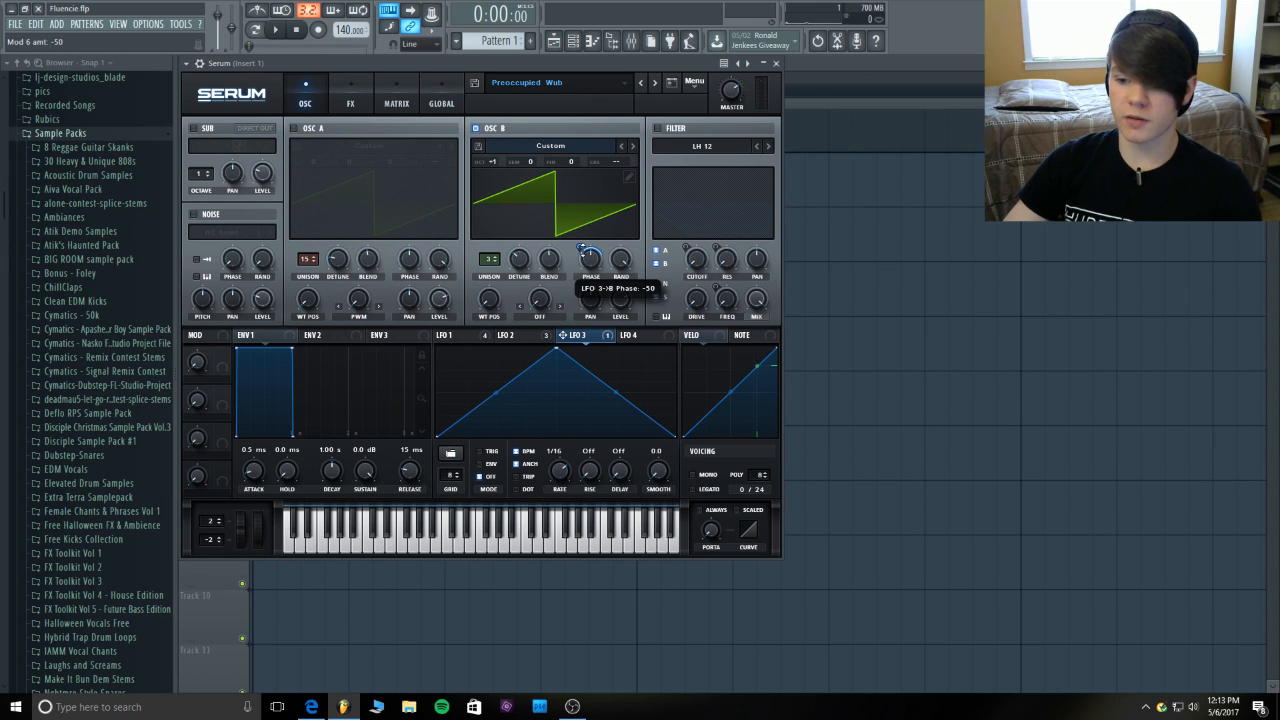
{"action": "right_click", "coordinate": [579, 245]}
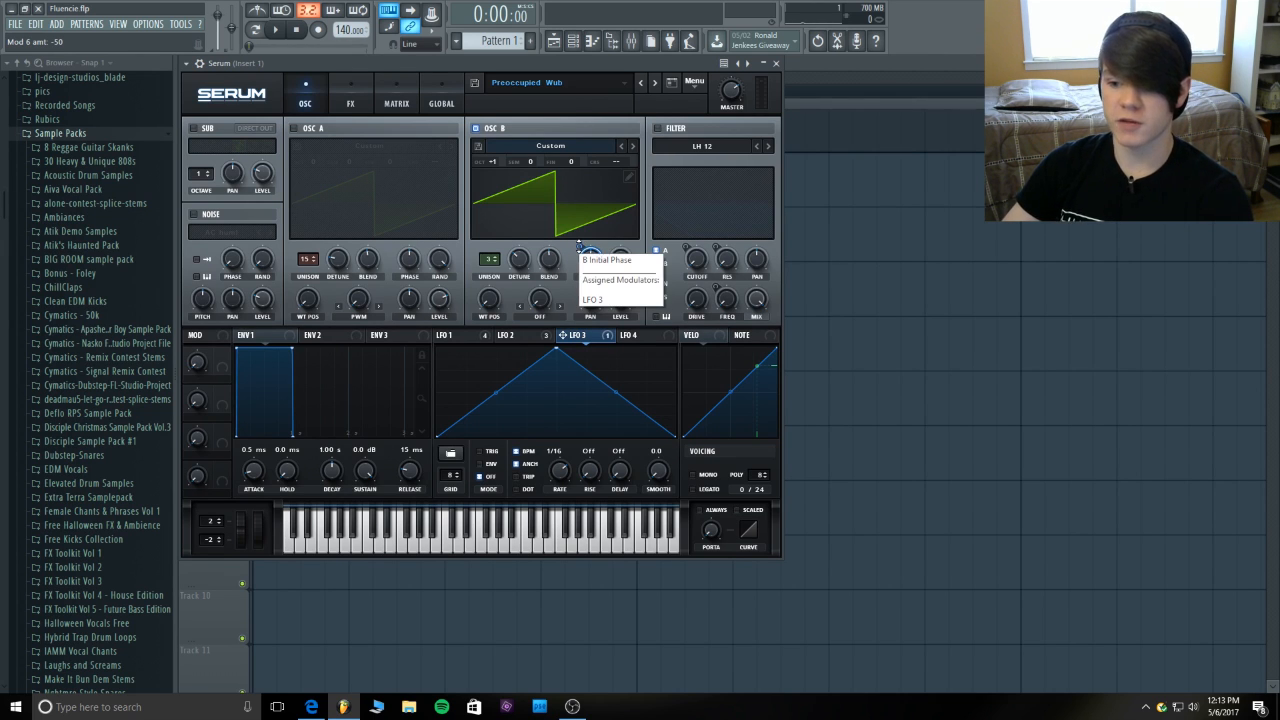
{"action": "left_click", "coordinate": [578, 245]}
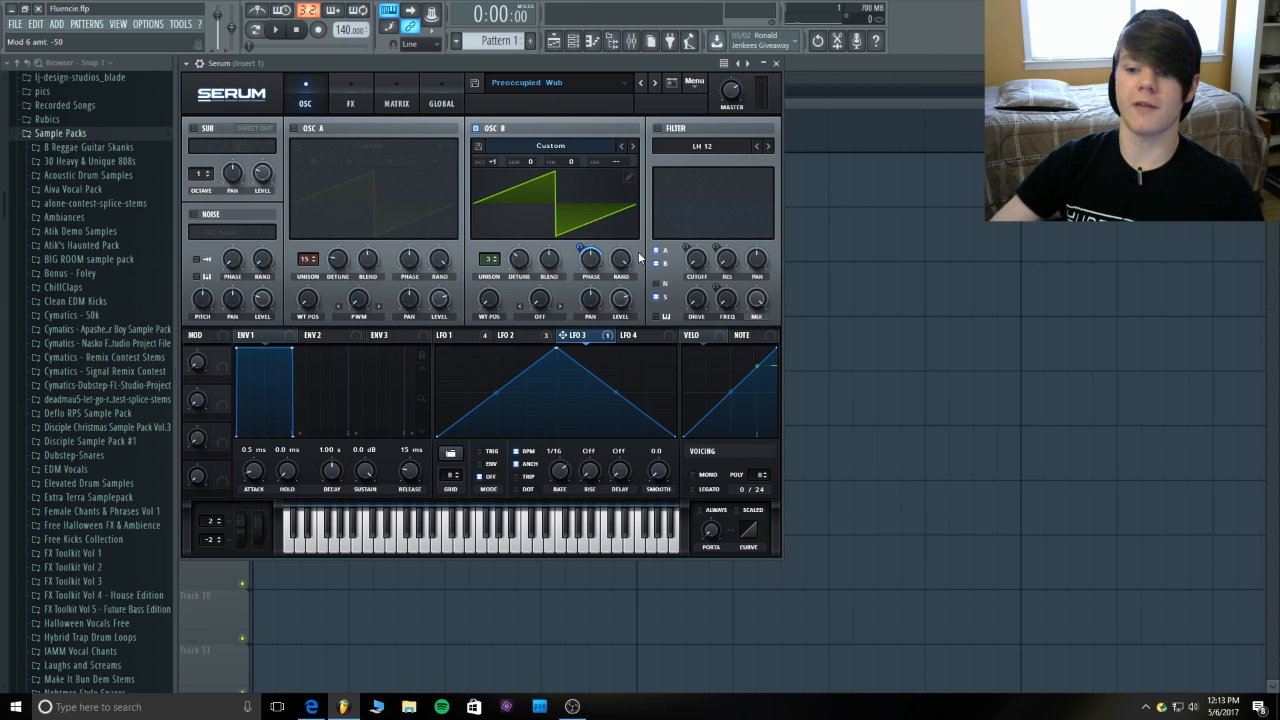
- Review the modulation matrix routings and LFO 3's trigger mode, and audition oscillator B alone
{"action": "left_click", "coordinate": [400, 100]}
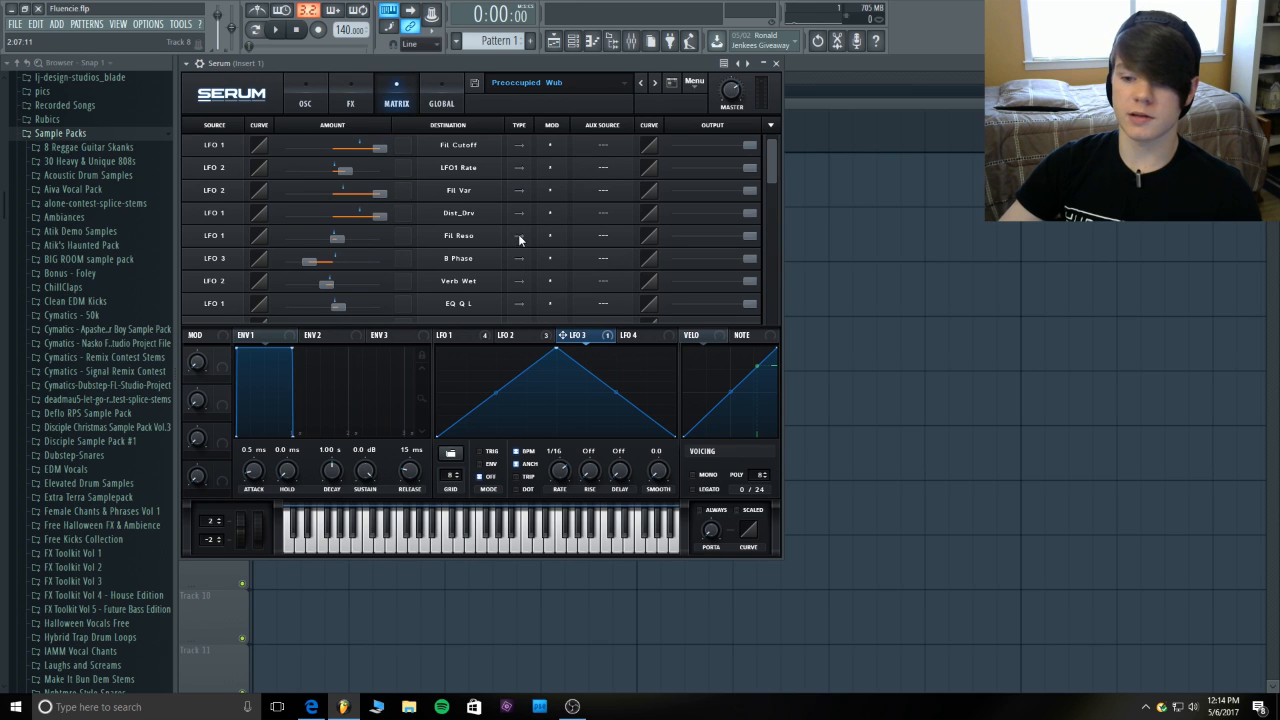
{"action": "left_click", "coordinate": [320, 102]}
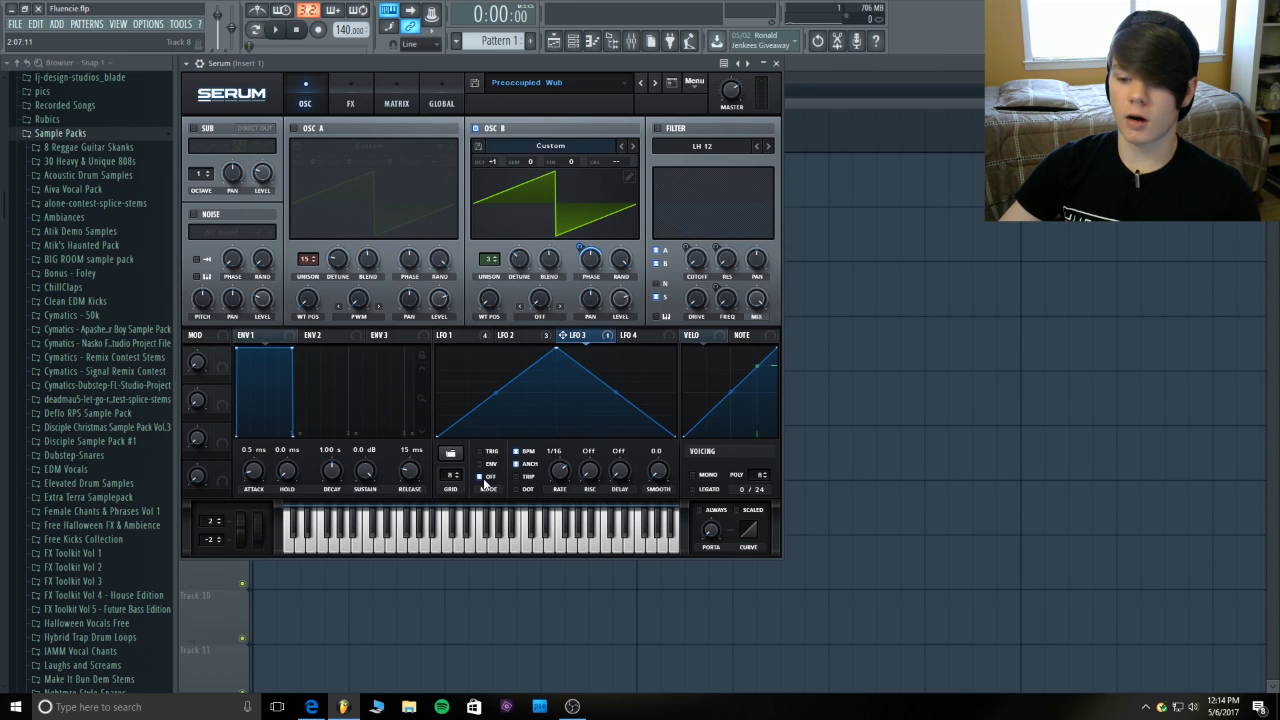
{"action": "mouse_move", "coordinate": [485, 483]}
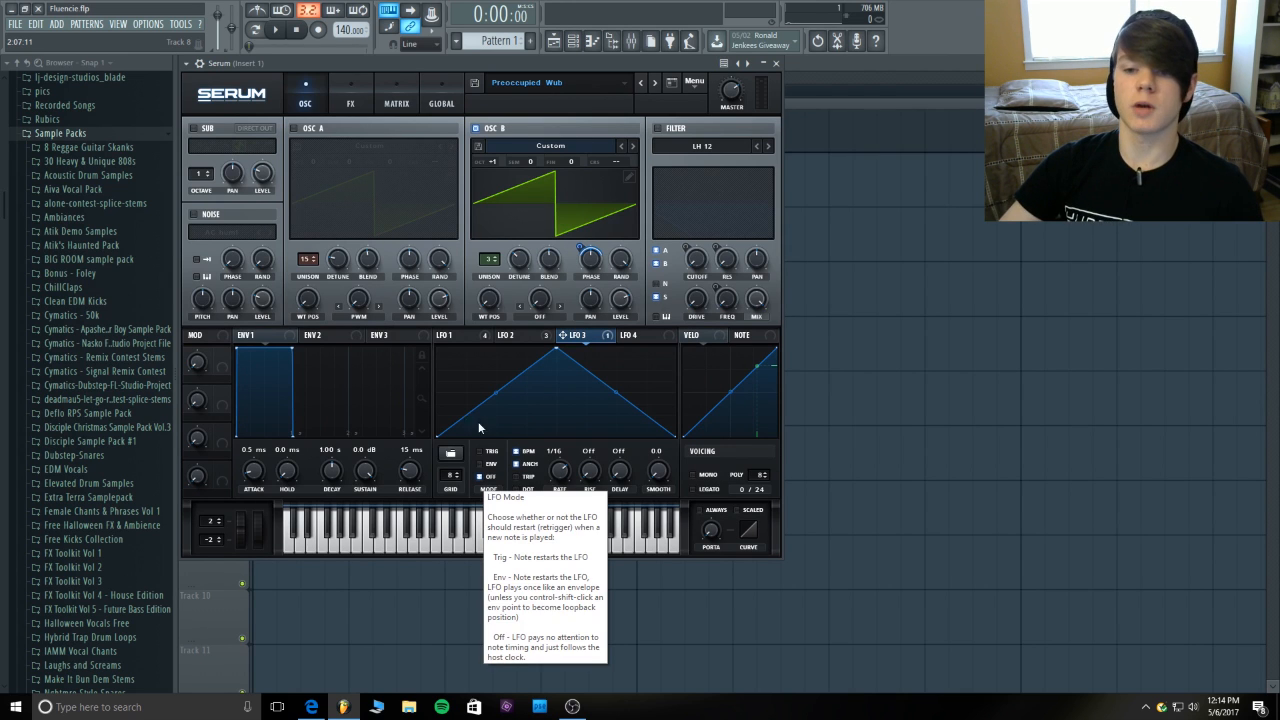
{"action": "left_click", "coordinate": [275, 30]}
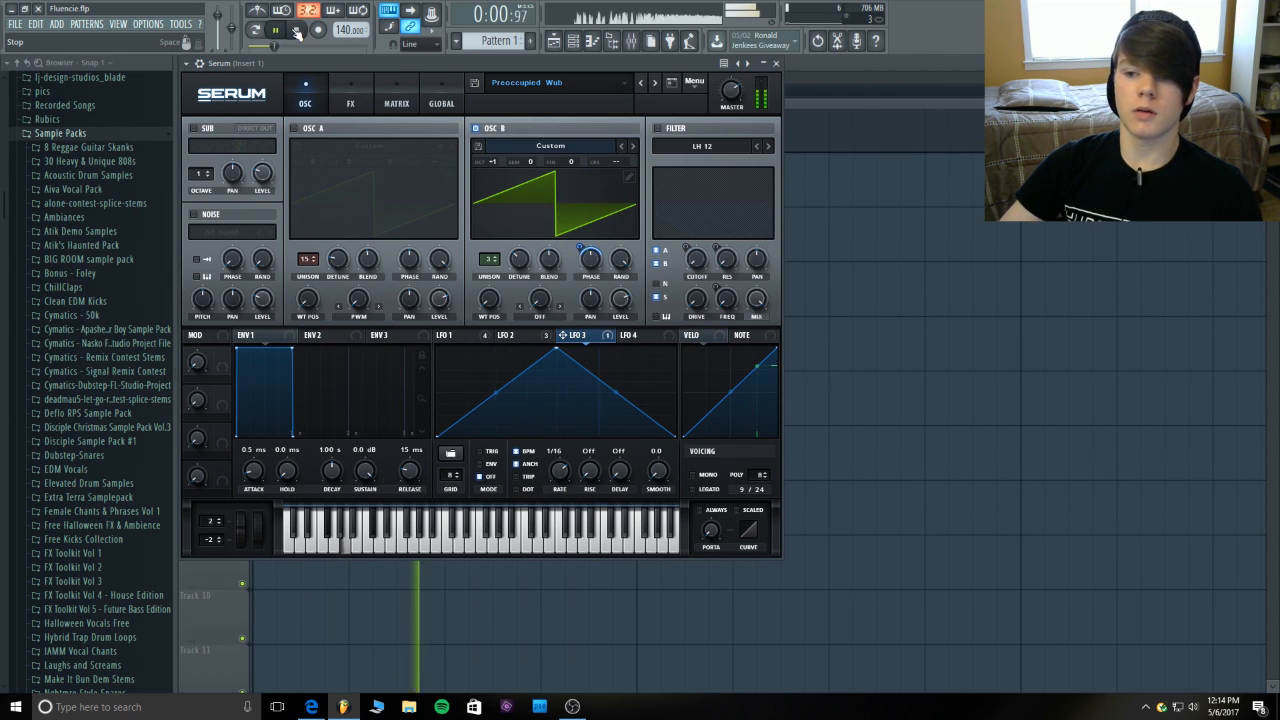
{"action": "left_click", "coordinate": [296, 31]}
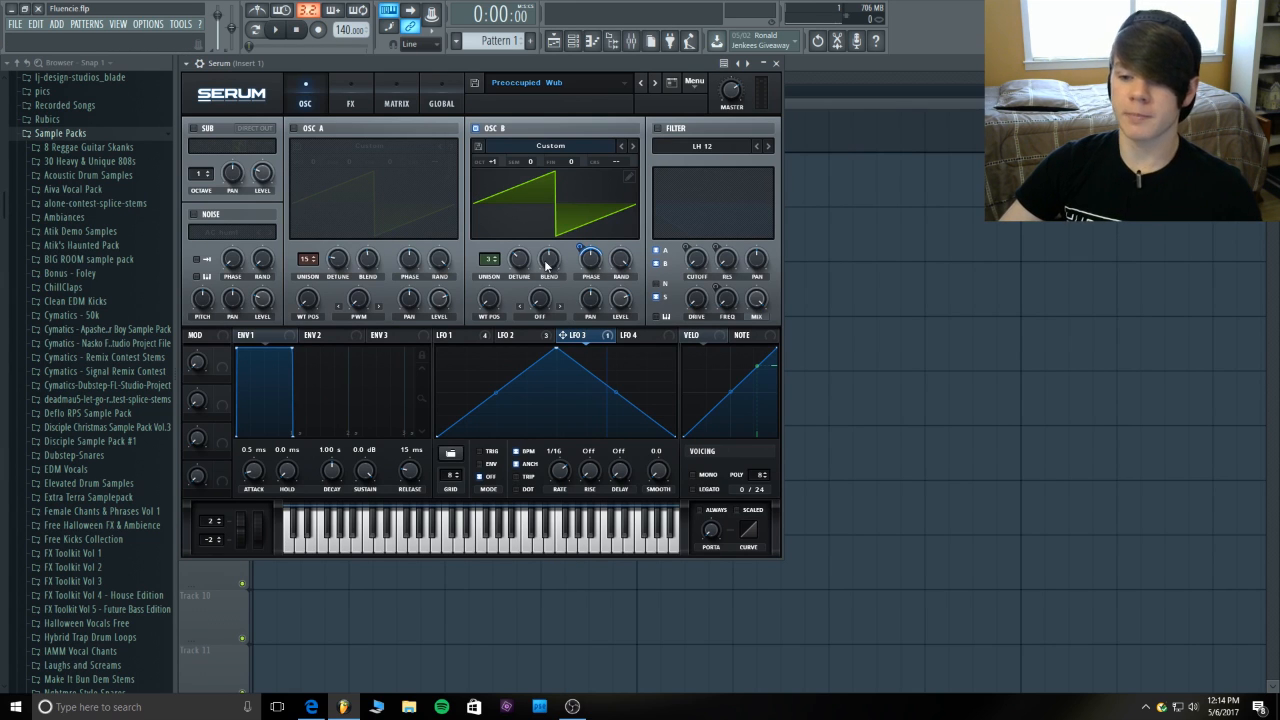
- Re-enable oscillator A, turn on the sub oscillator with the saw waveform, and audition the combined sound
{"action": "left_click", "coordinate": [293, 128]}
{"action": "left_click", "coordinate": [195, 128]}
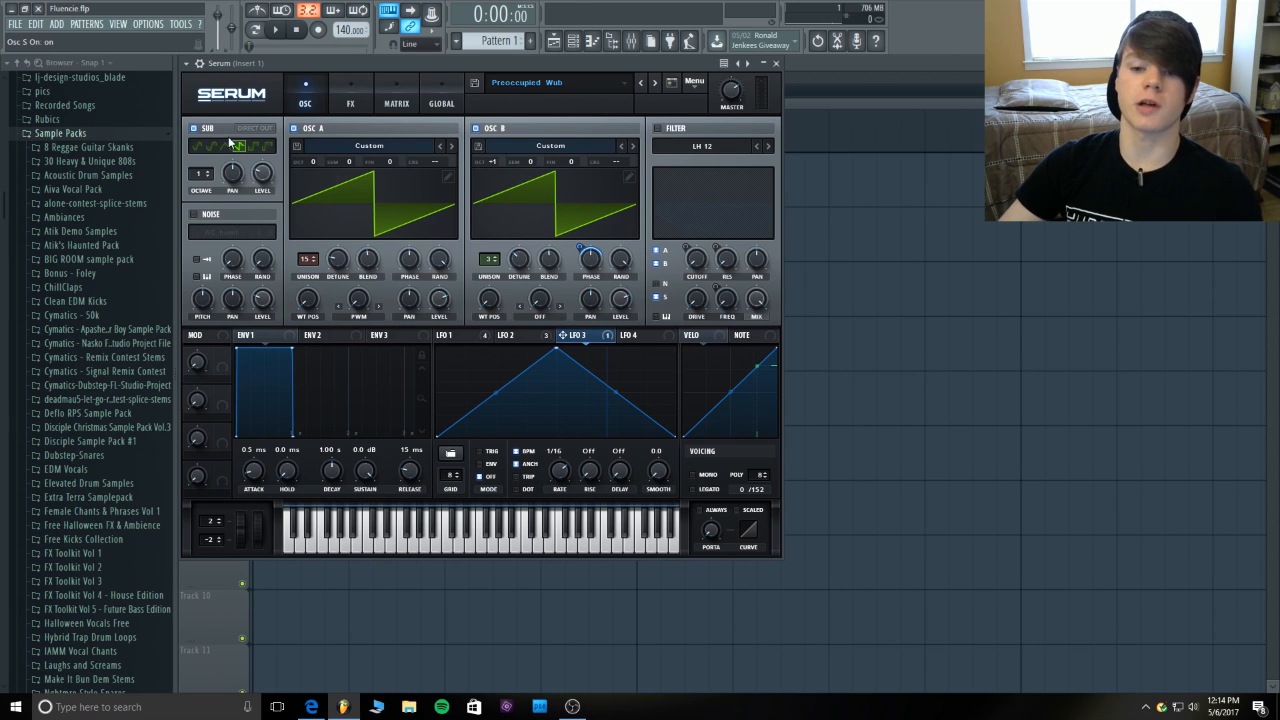
{"action": "left_click", "coordinate": [238, 148]}
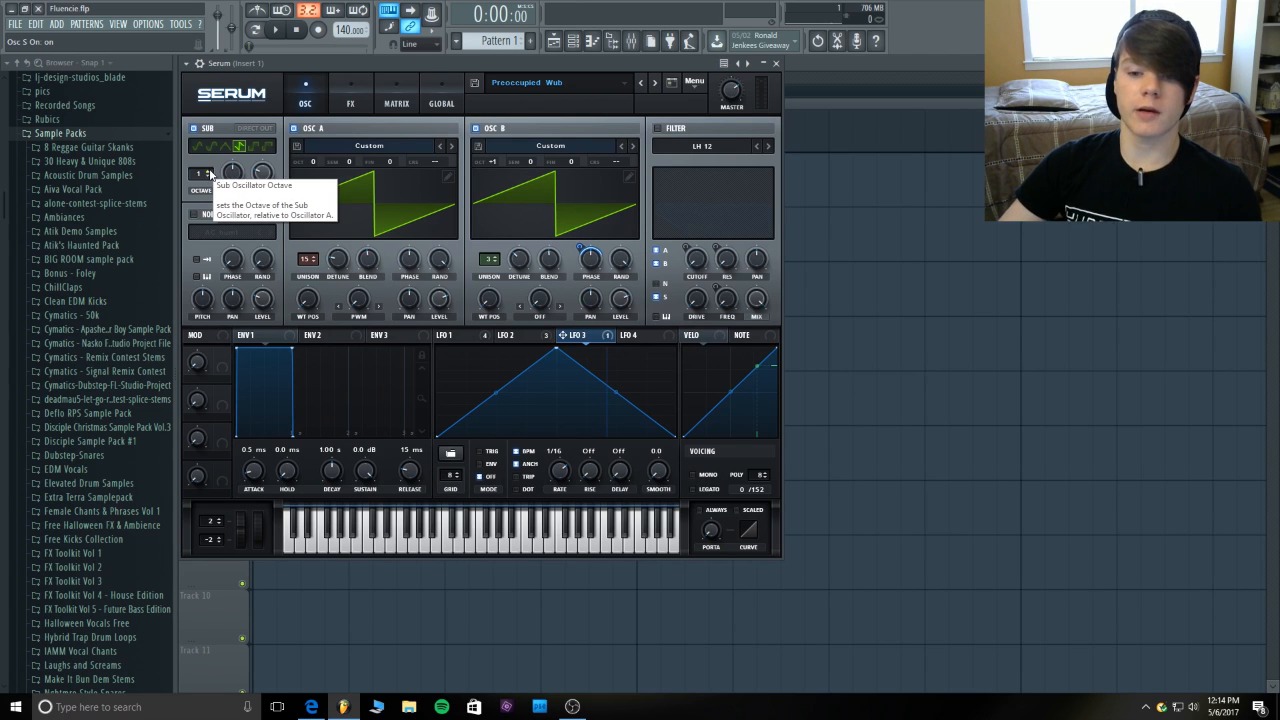
{"action": "mouse_move", "coordinate": [269, 173]}
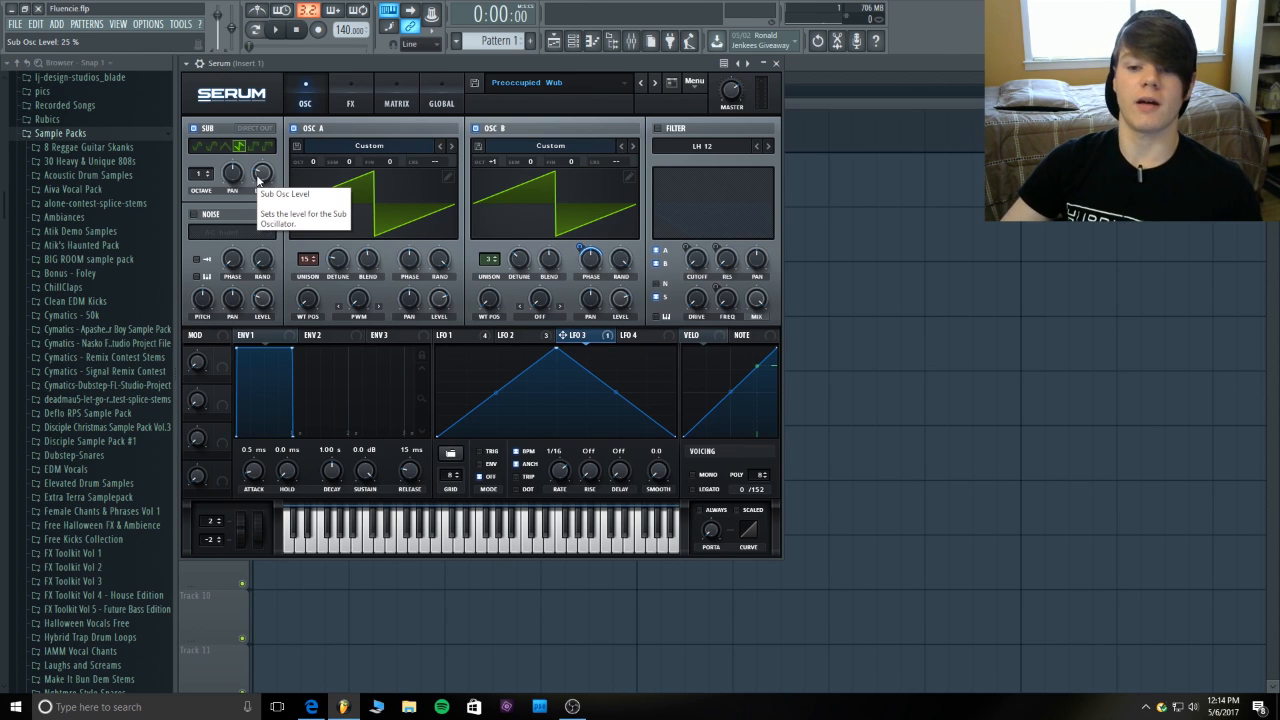
{"action": "left_click", "coordinate": [281, 30]}
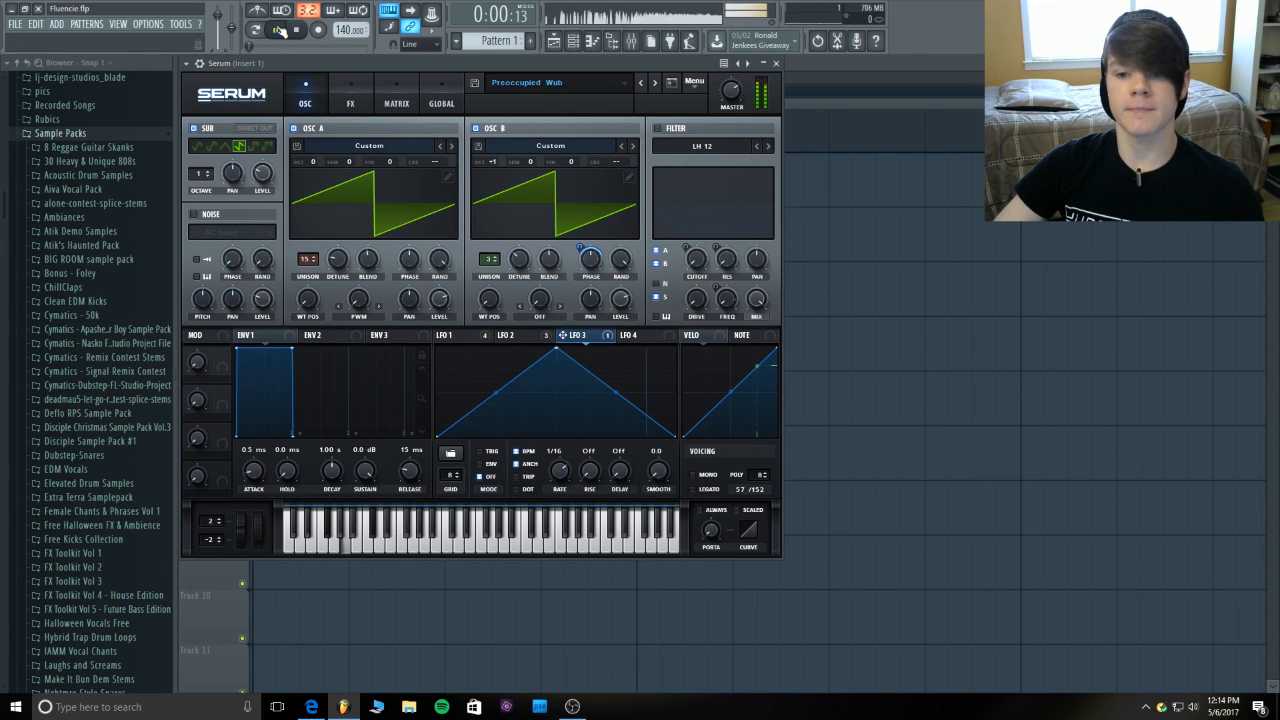
{"action": "left_click", "coordinate": [299, 31]}
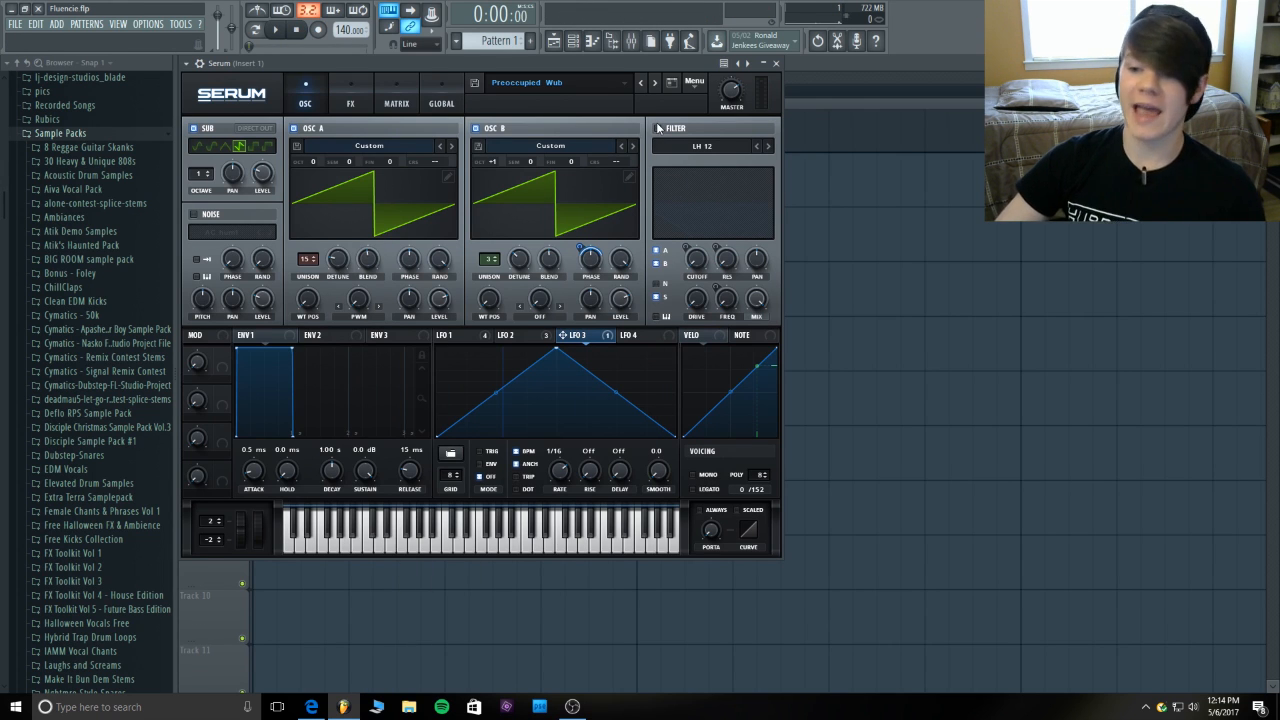
- Turn on the filter and review its type choices in the Multi category, keeping LH 12
{"action": "left_click", "coordinate": [658, 128]}
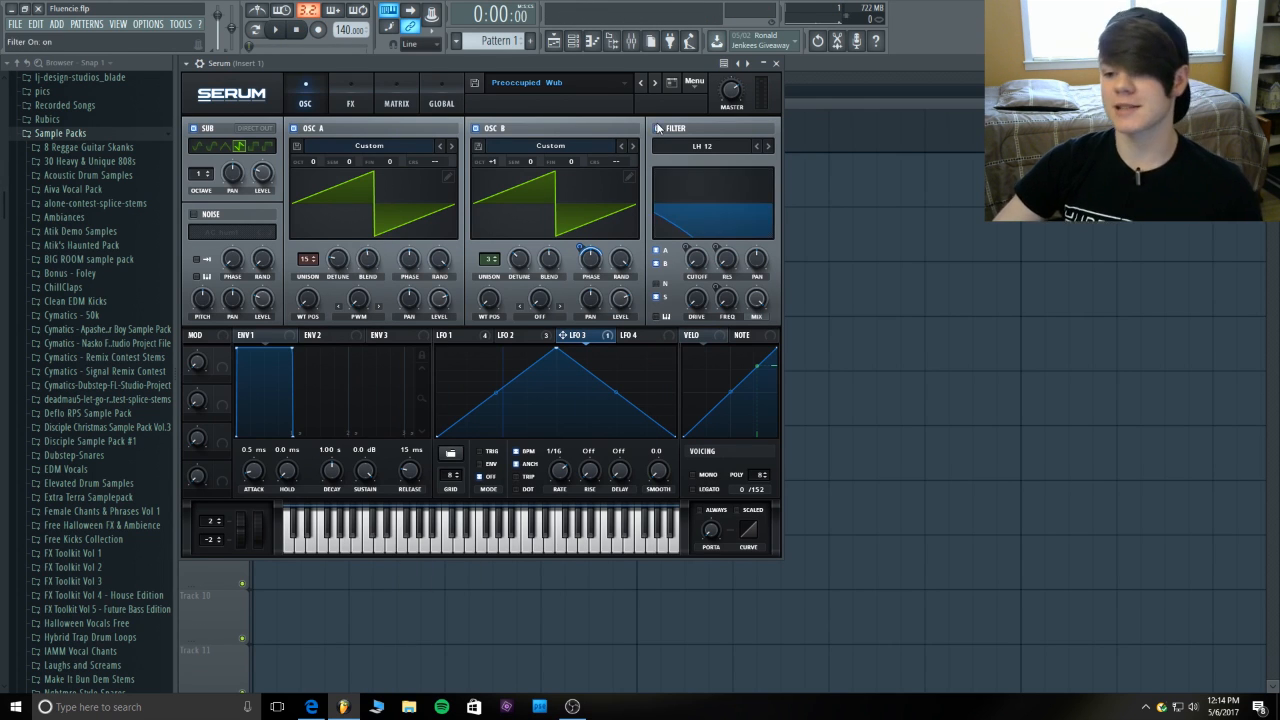
{"action": "left_click", "coordinate": [723, 152]}
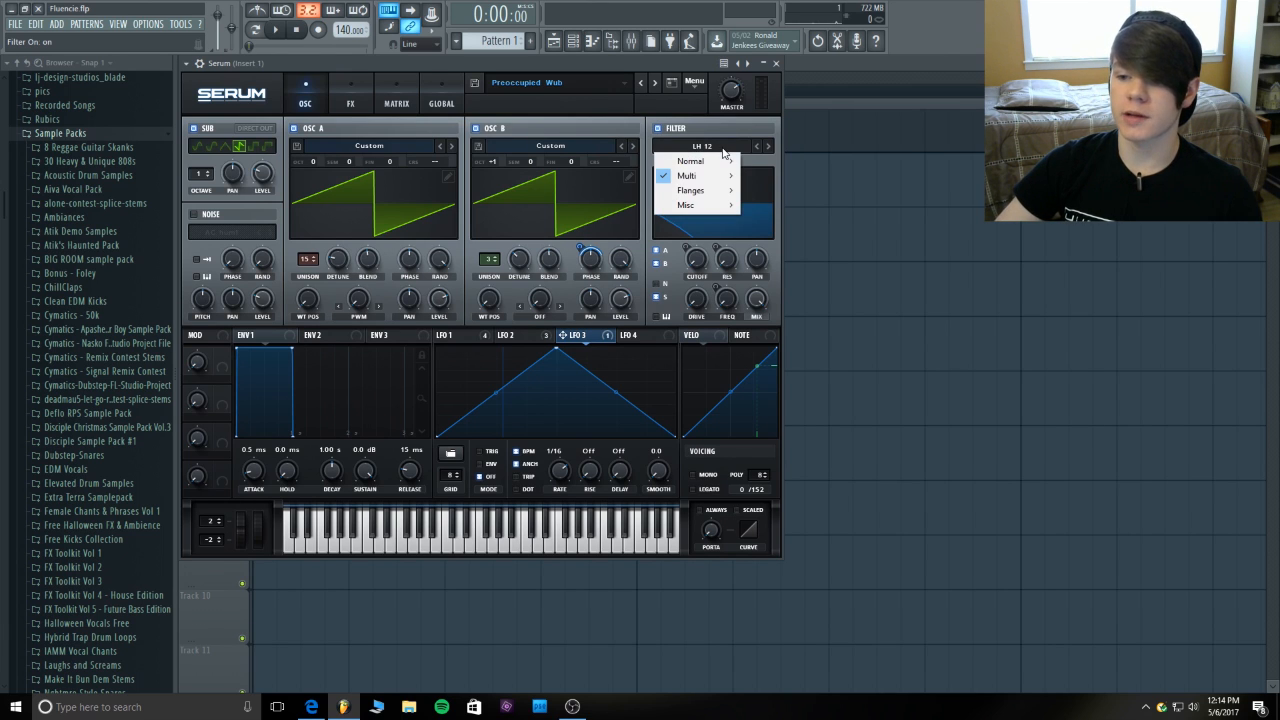
{"action": "mouse_move", "coordinate": [708, 177]}
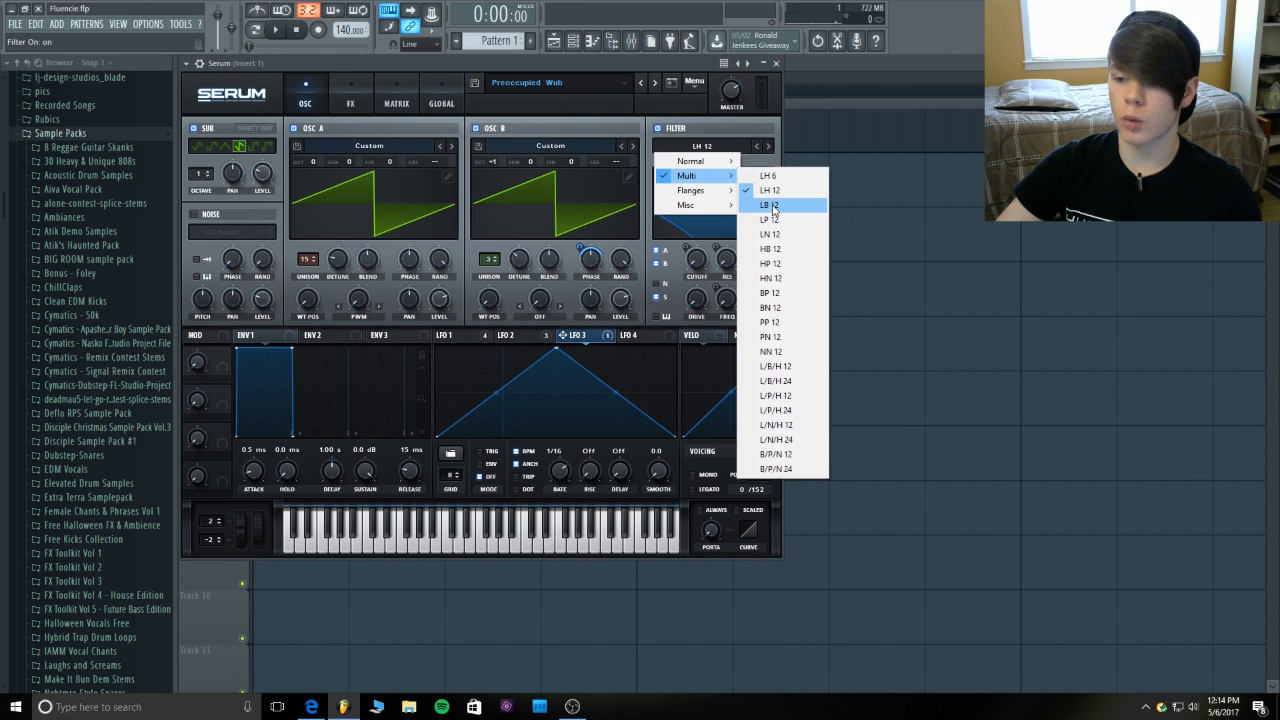
{"action": "left_click", "coordinate": [688, 56]}
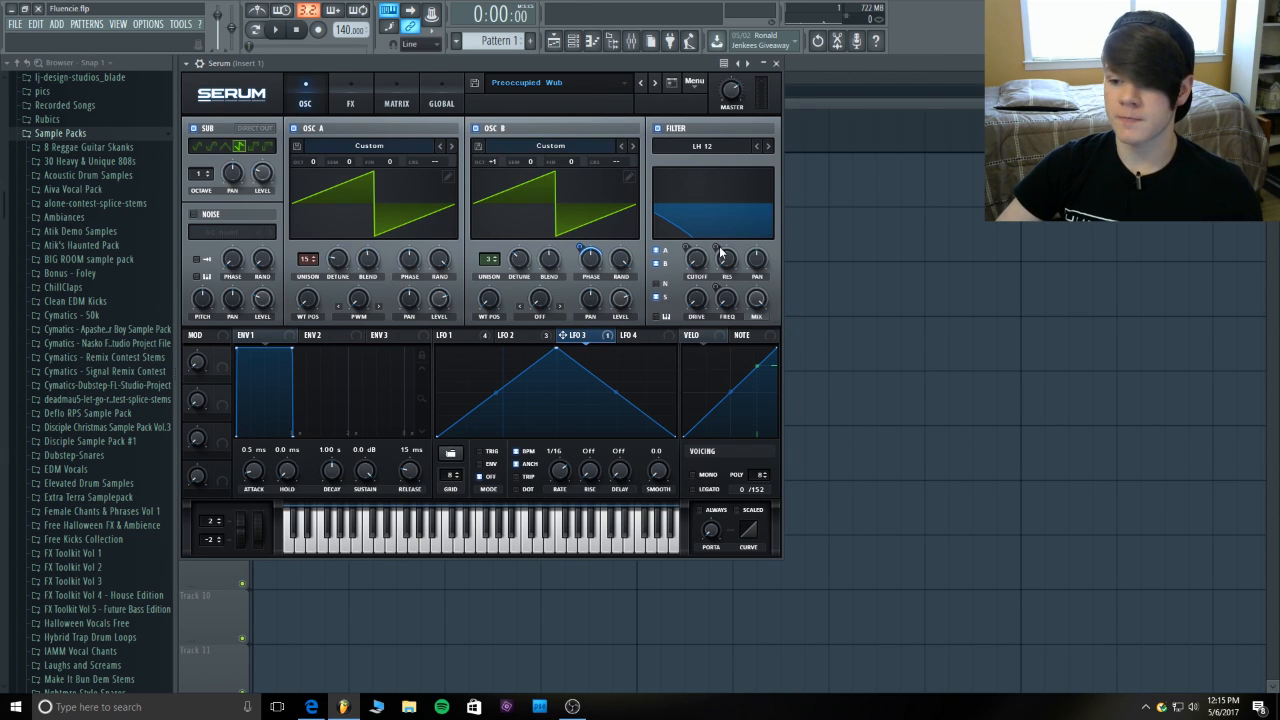
- Inspect LFO 1's shape and rate and its modulation of the filter's cutoff and resonance
{"action": "left_click", "coordinate": [692, 272]}
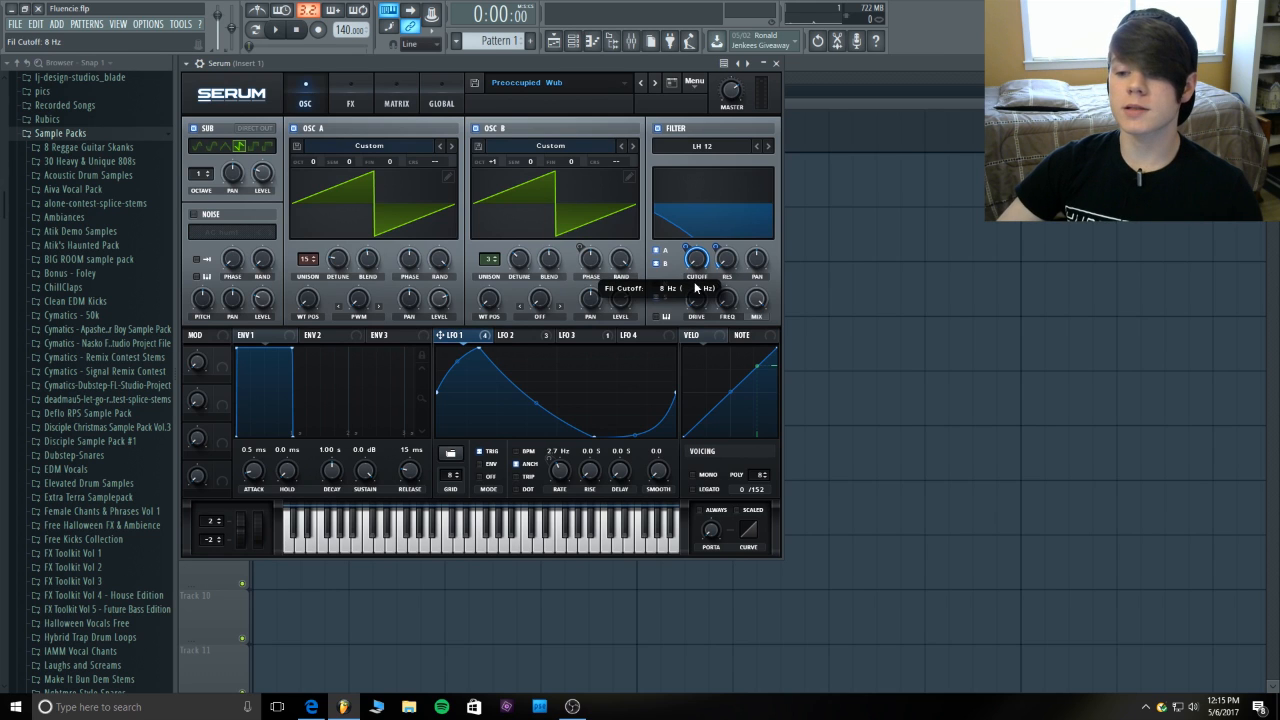
{"action": "left_click", "coordinate": [692, 248]}
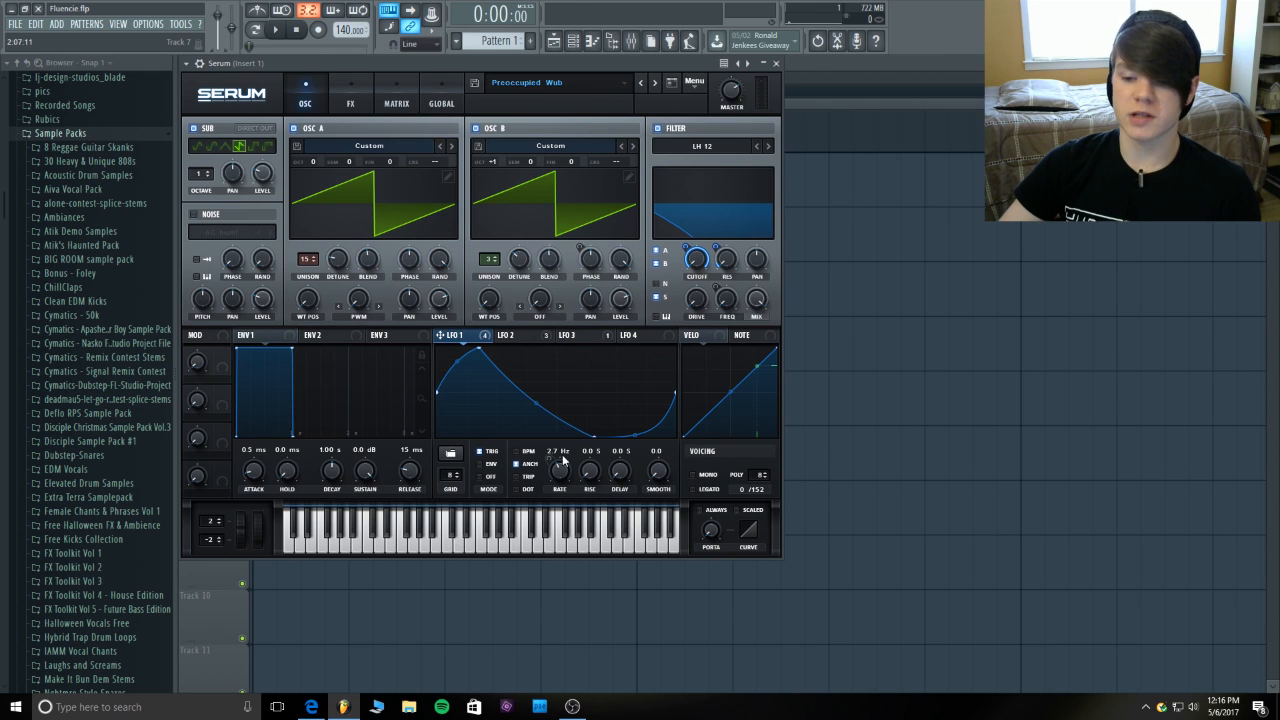
{"action": "left_click", "coordinate": [524, 335]}
{"action": "left_click", "coordinate": [463, 337]}
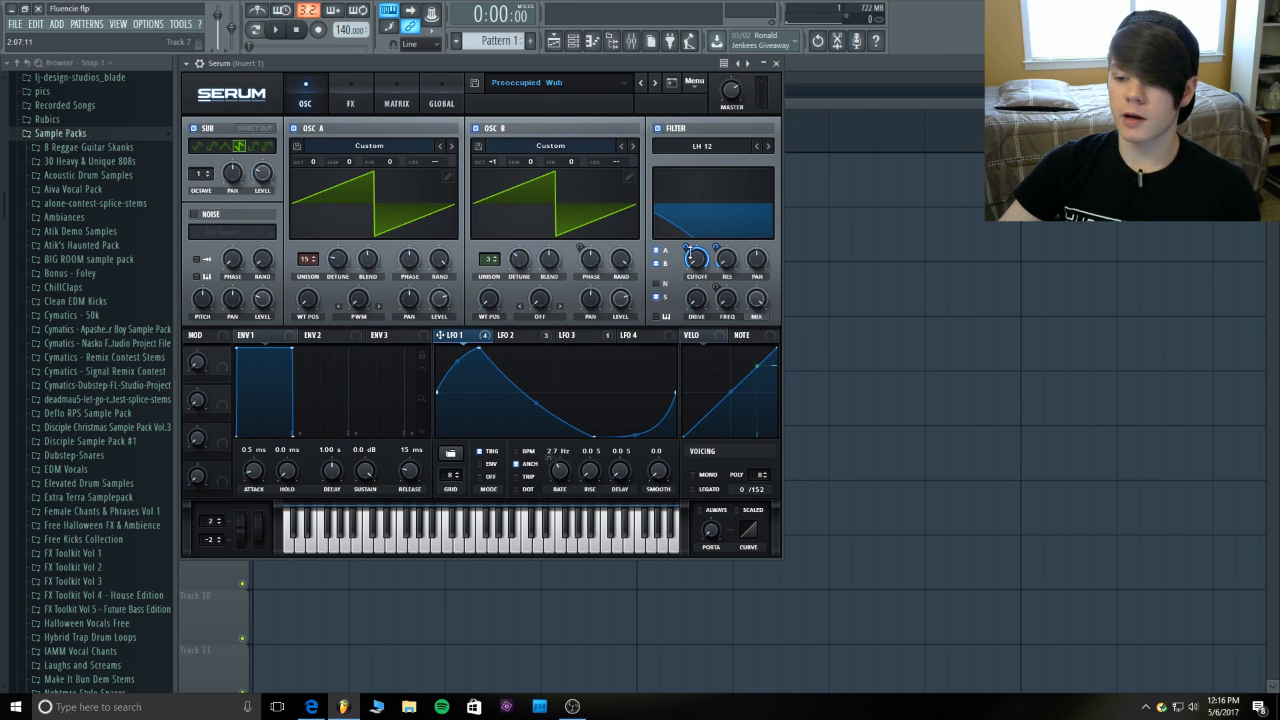
{"action": "left_click_drag", "start_coordinate": [728, 259], "coordinate": [728, 248]}
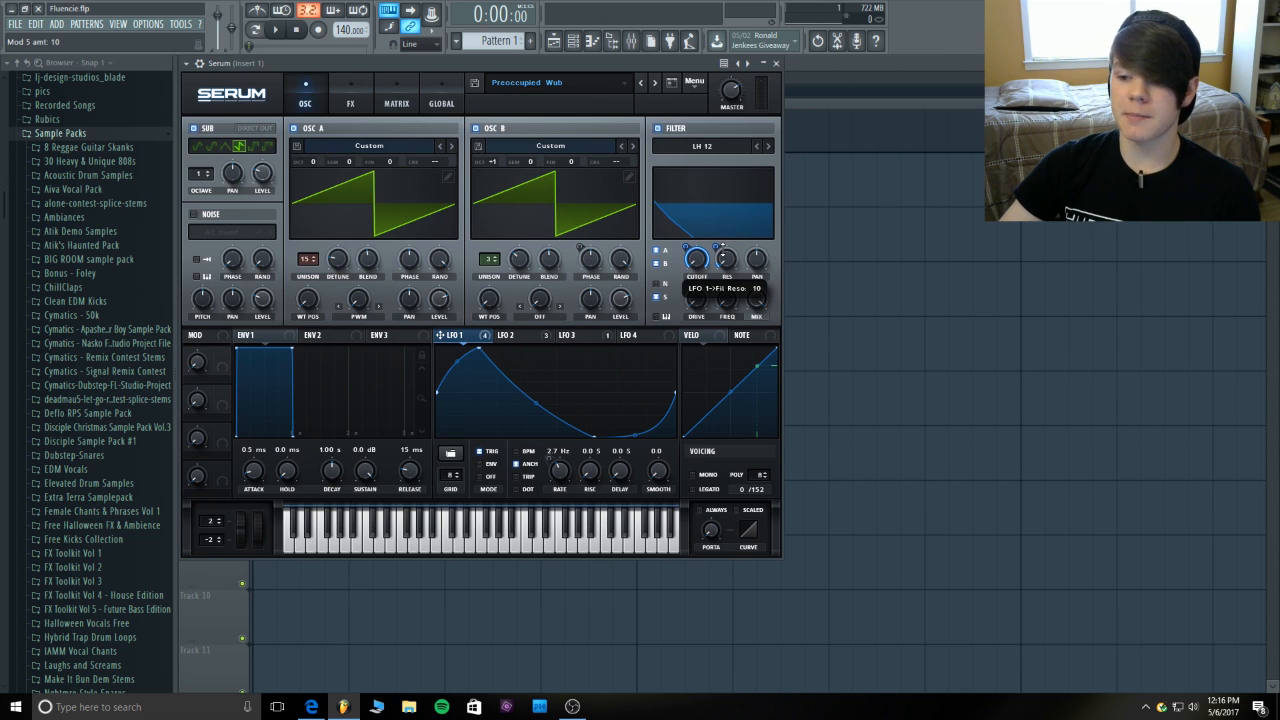
- Inspect LFO 2's shape and its modulation assigned to the filter's frequency control
{"action": "left_click", "coordinate": [529, 336]}
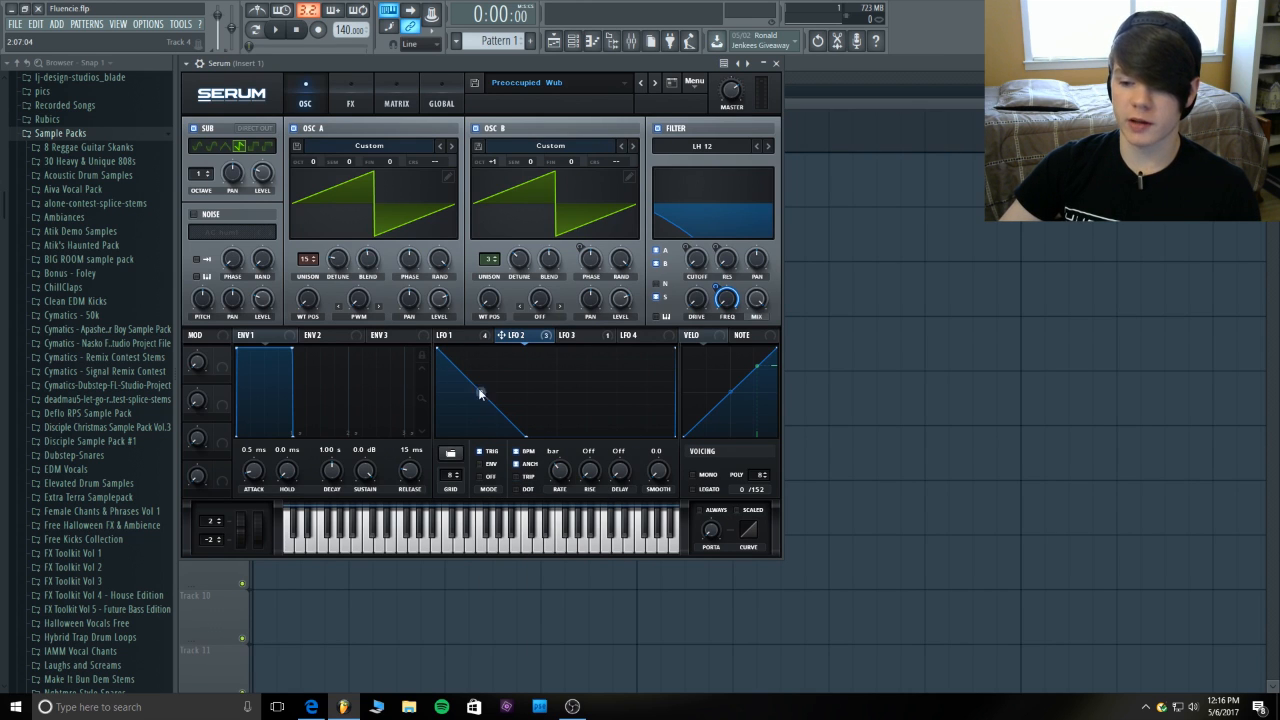
{"action": "right_click", "coordinate": [720, 288]}
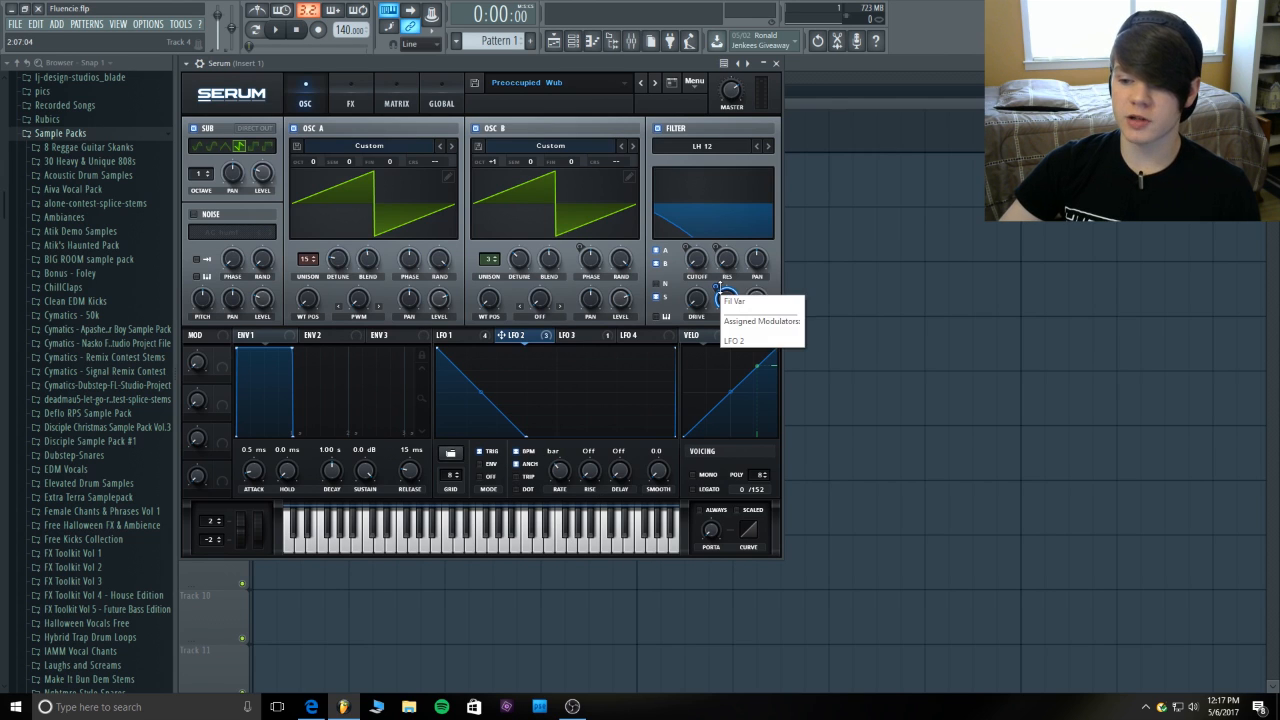
{"action": "left_click", "coordinate": [720, 288]}
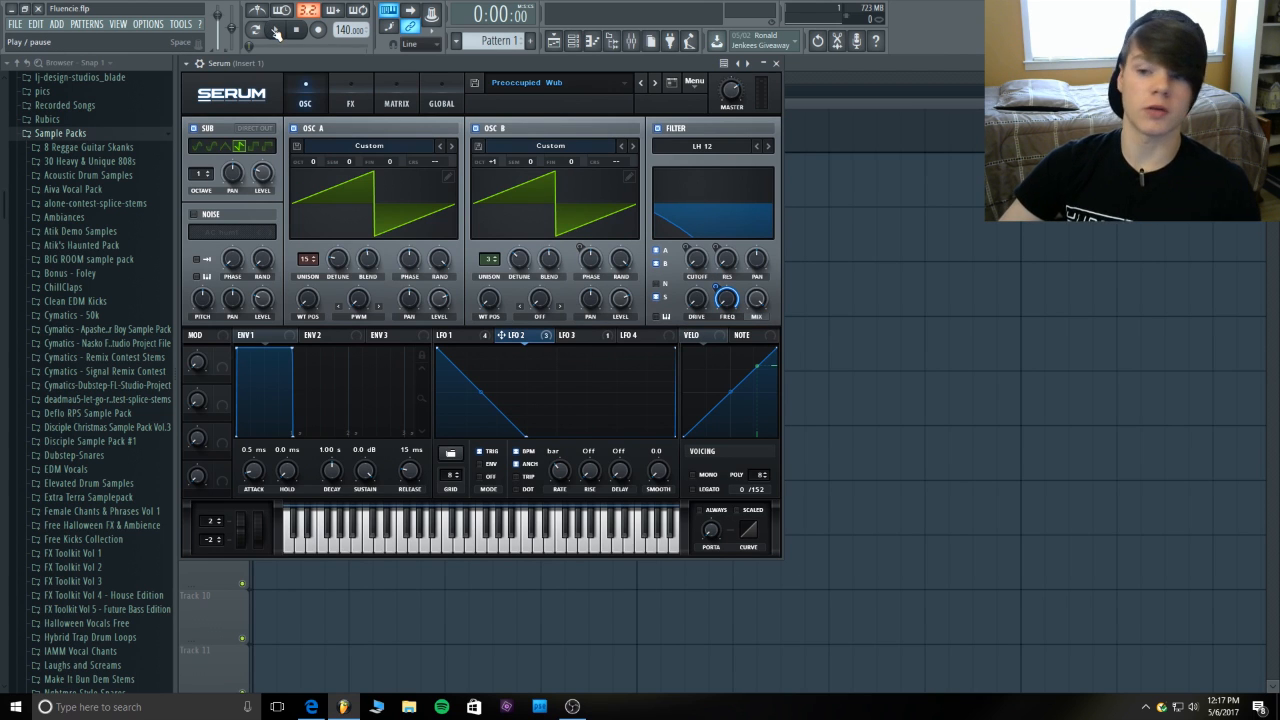
- Review the modulation matrix entry routing LFO 2 to LFO1 Rate and its available LFO rate destinations
{"action": "left_click", "coordinate": [396, 100]}
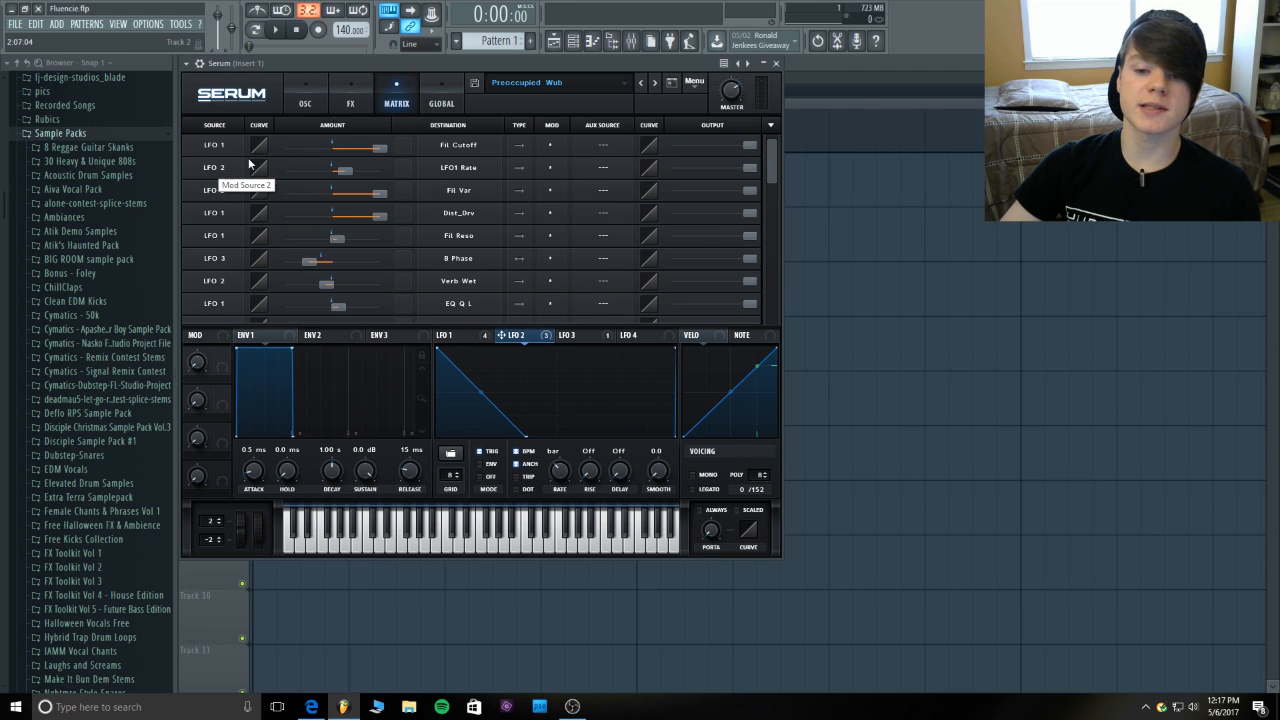
{"action": "left_click", "coordinate": [465, 170]}
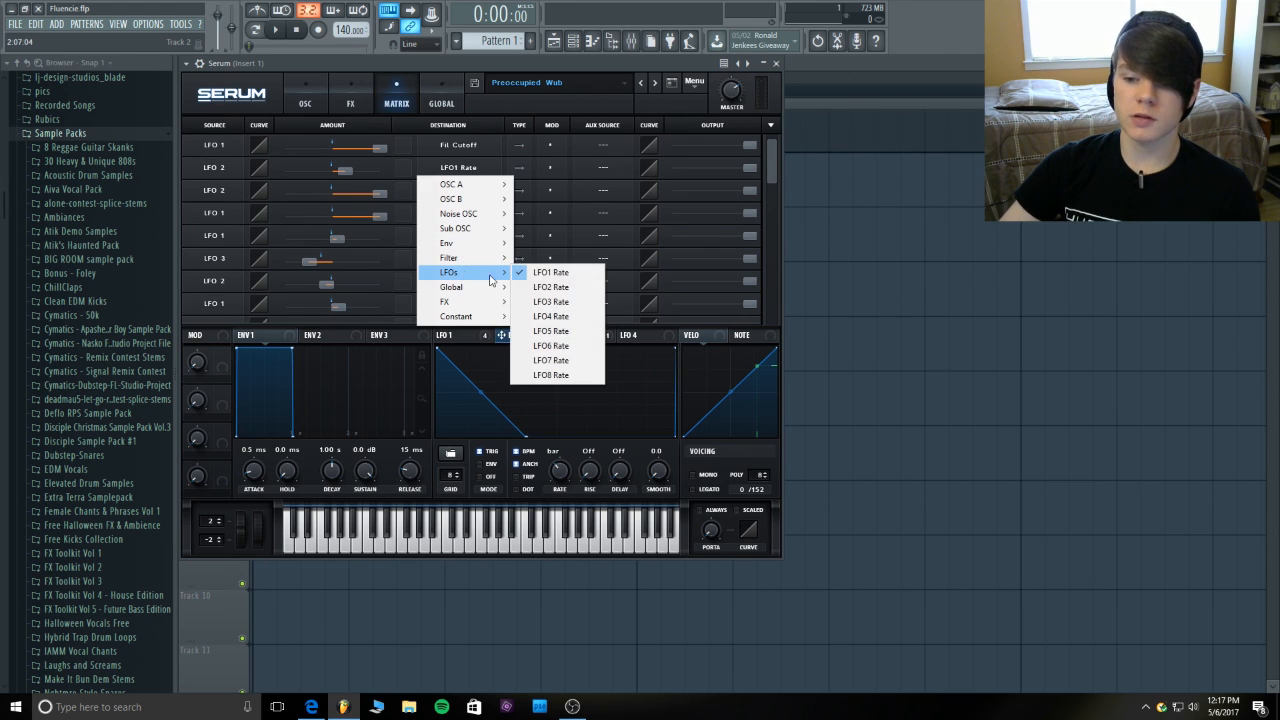
{"action": "left_click", "coordinate": [493, 62]}
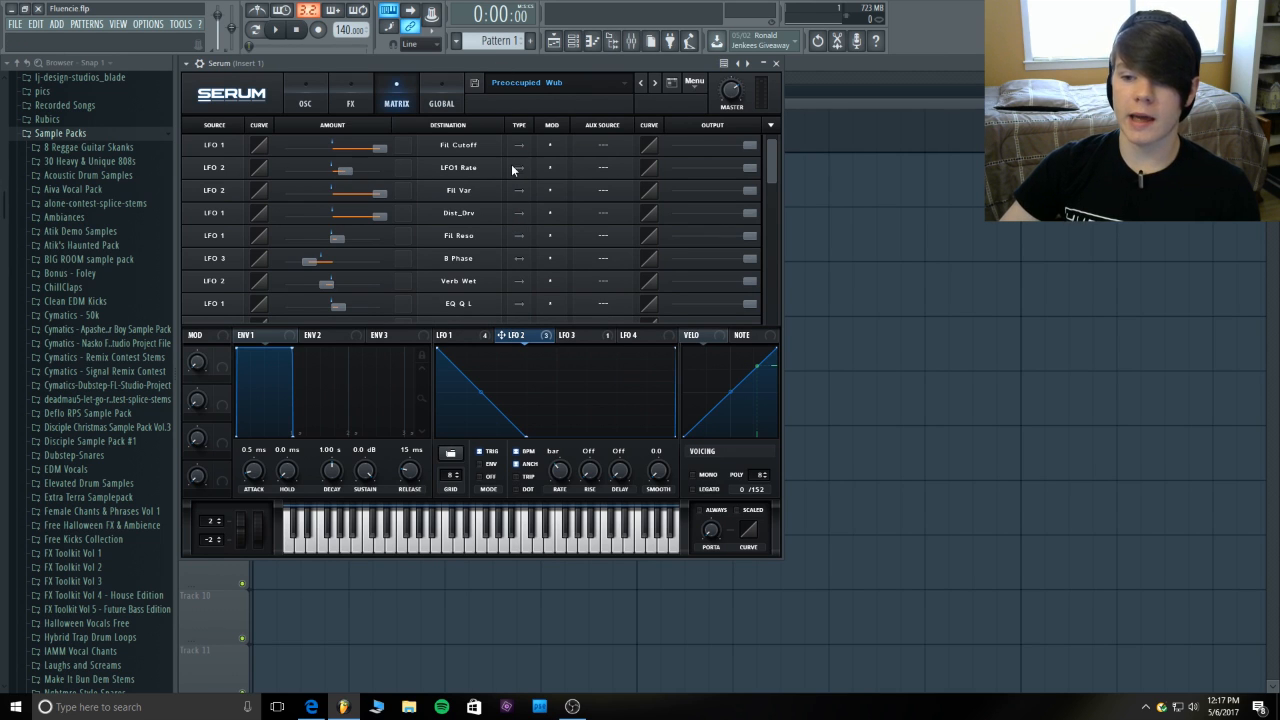
- Compare the shapes and rates of LFO 1 and LFO 2, and audition the filtered sound
{"action": "left_click", "coordinate": [305, 100]}
{"action": "left_click", "coordinate": [450, 335]}
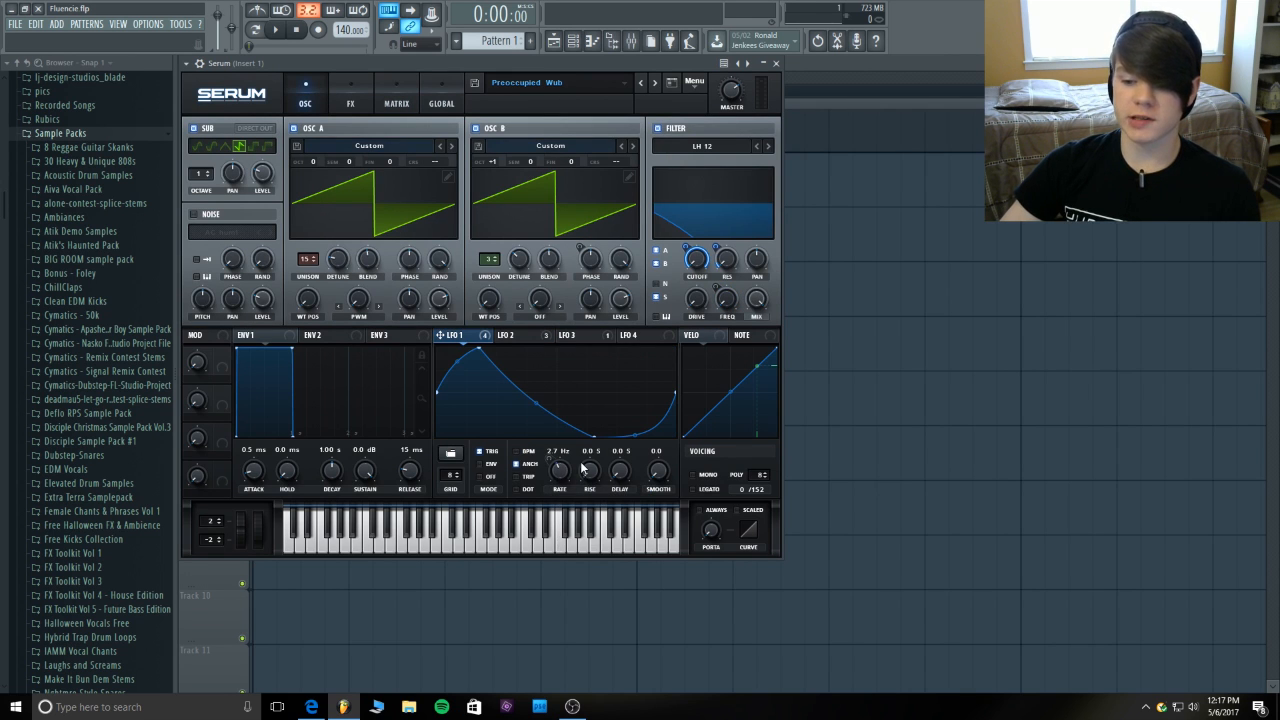
{"action": "left_click", "coordinate": [528, 335]}
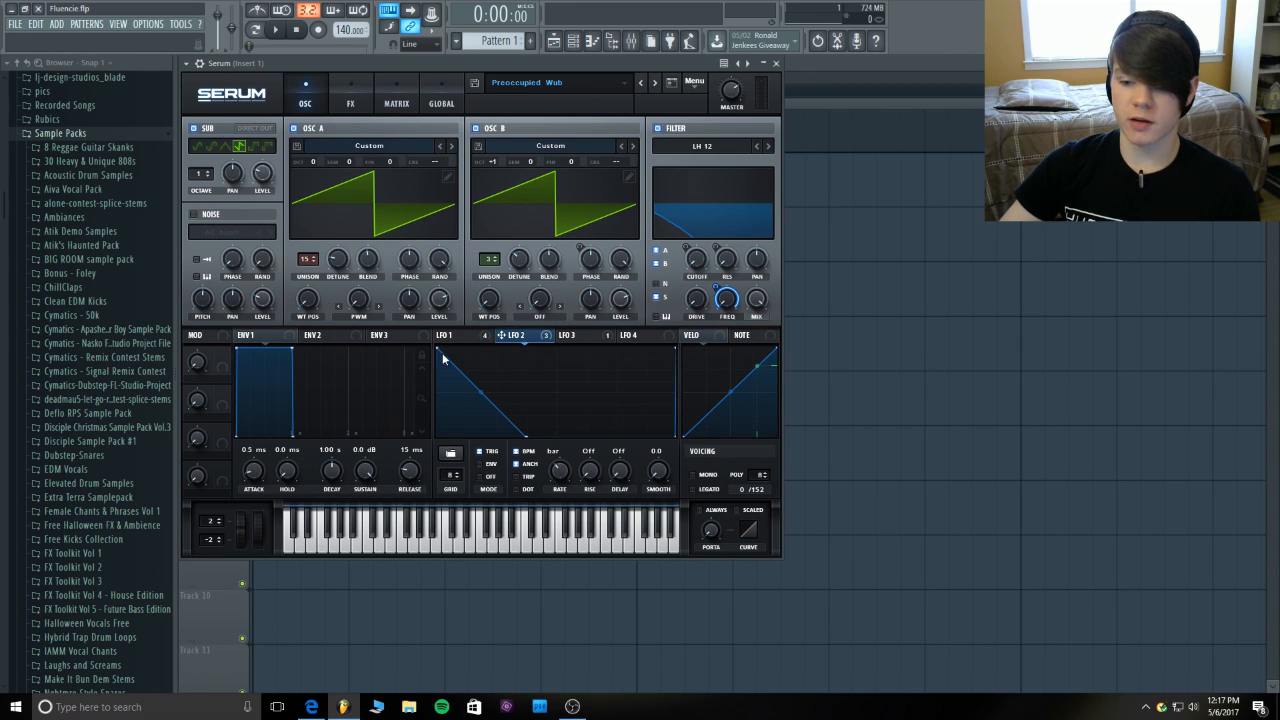
{"action": "left_click", "coordinate": [462, 338]}
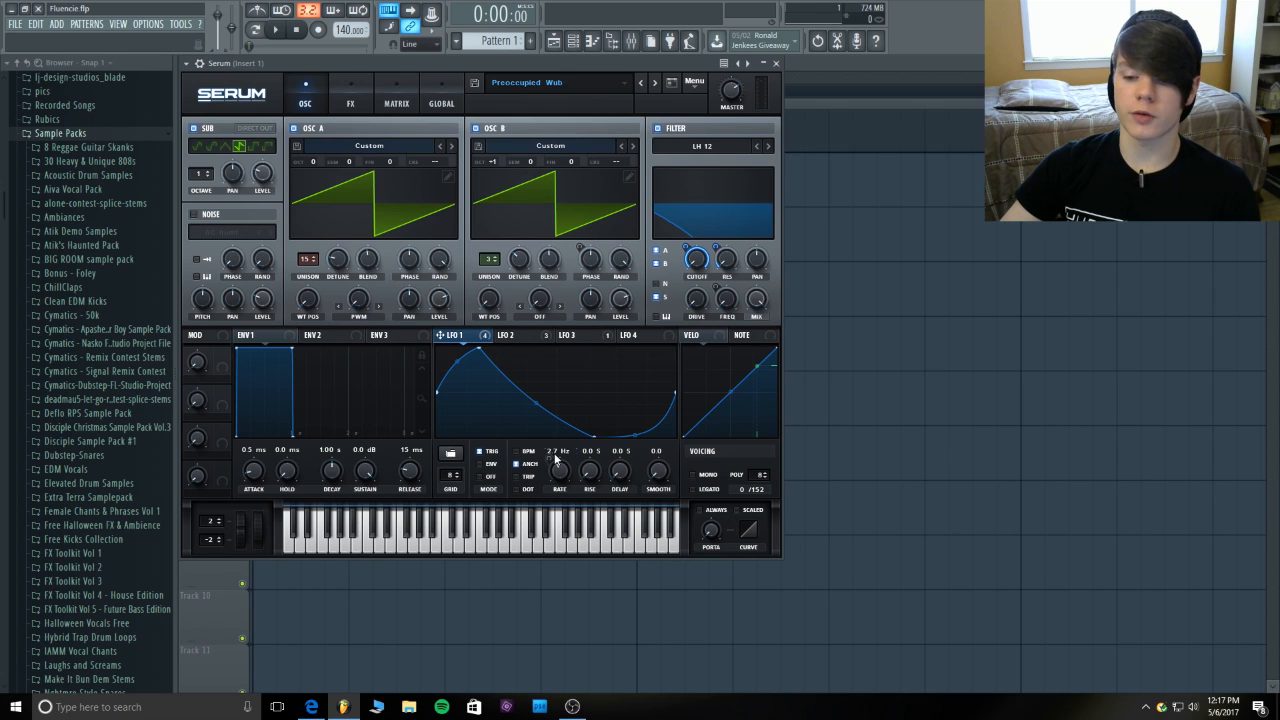
{"action": "left_click", "coordinate": [277, 30]}
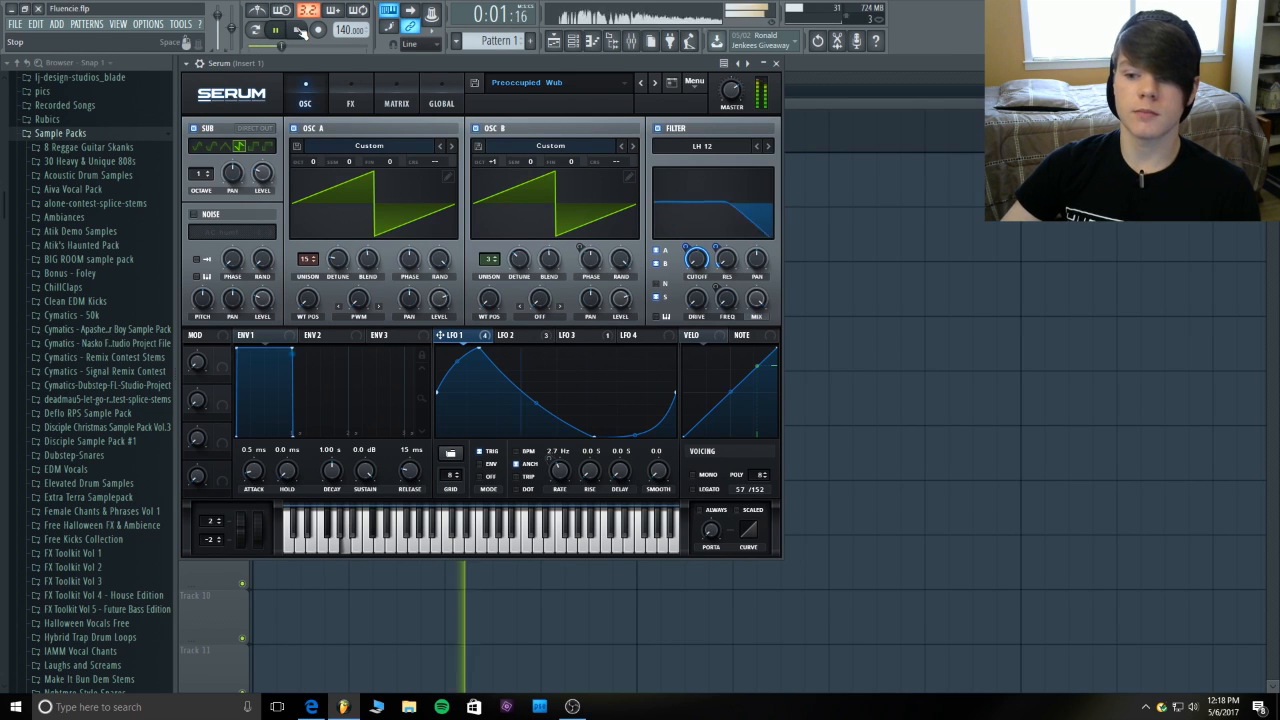
{"action": "left_click", "coordinate": [297, 31]}
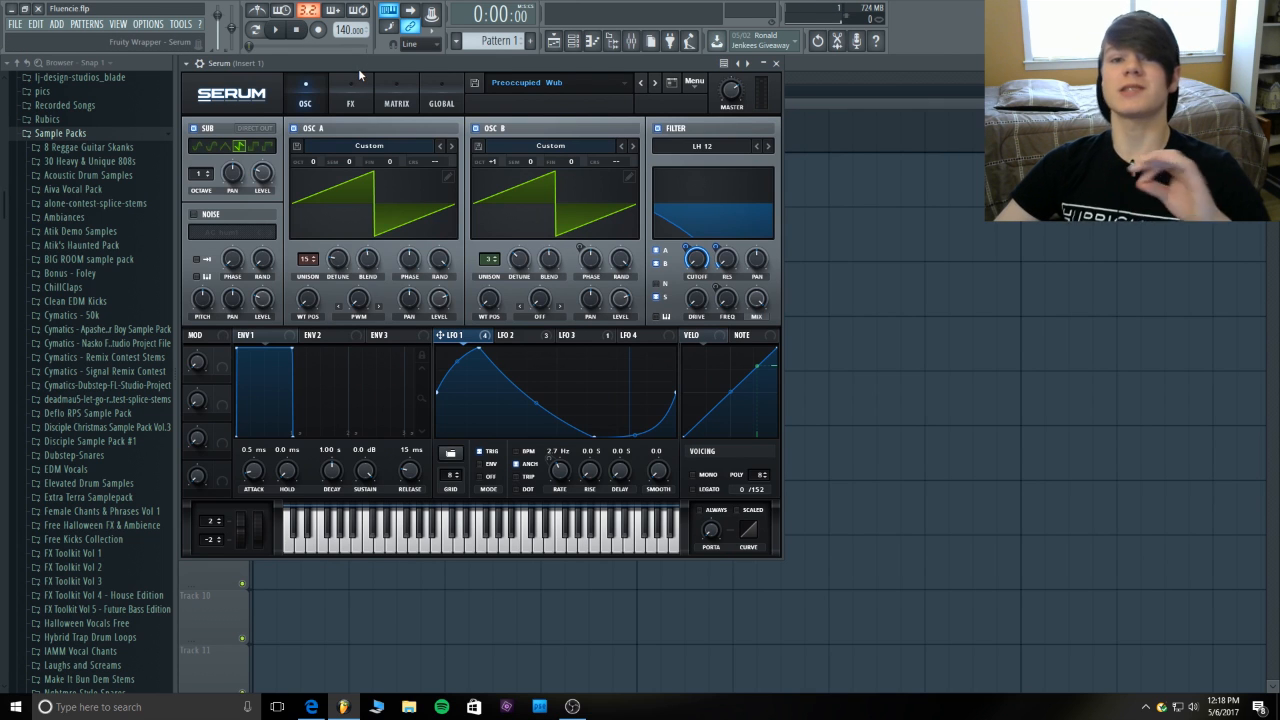
- Enable the Hyper/Dimension and EQ effects and audition the sound with both active
{"action": "mouse_move", "coordinate": [358, 68]}
{"action": "left_mouse_down"}
{"action": "mouse_move", "coordinate": [359, 91]}
{"action": "mouse_move", "coordinate": [354, 70]}
{"action": "left_mouse_up"}
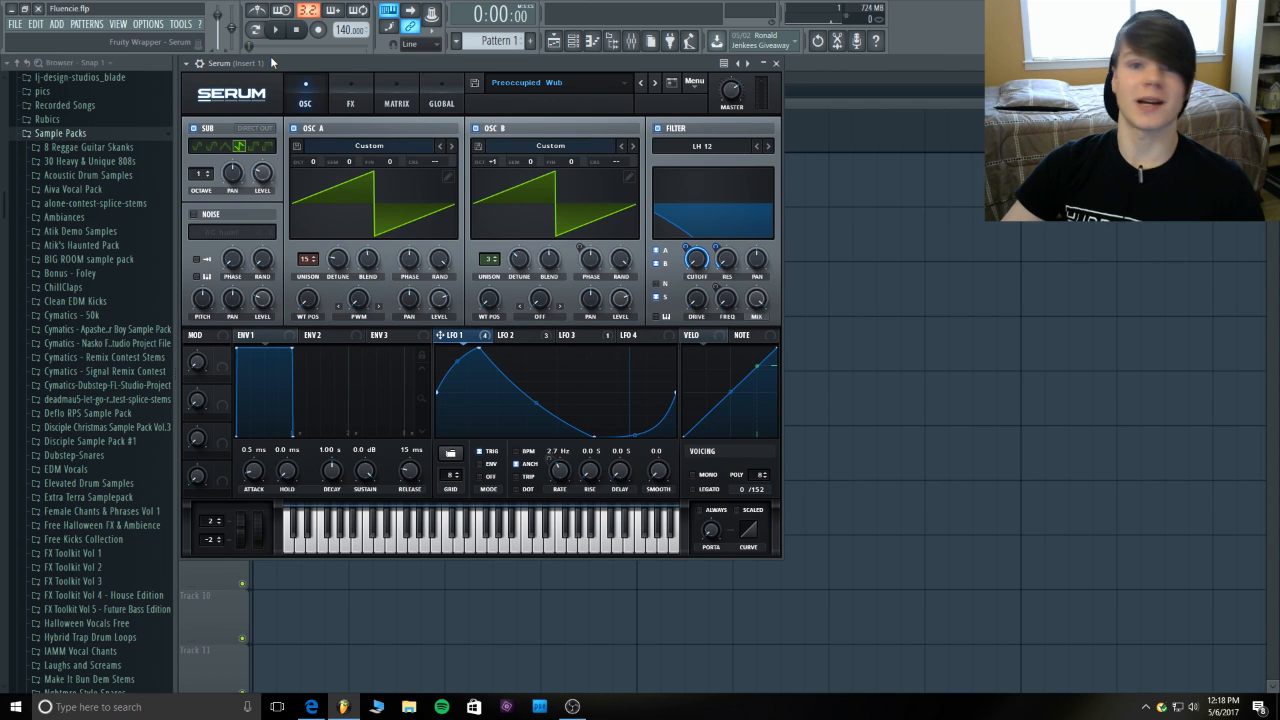
{"action": "left_click", "coordinate": [350, 85]}
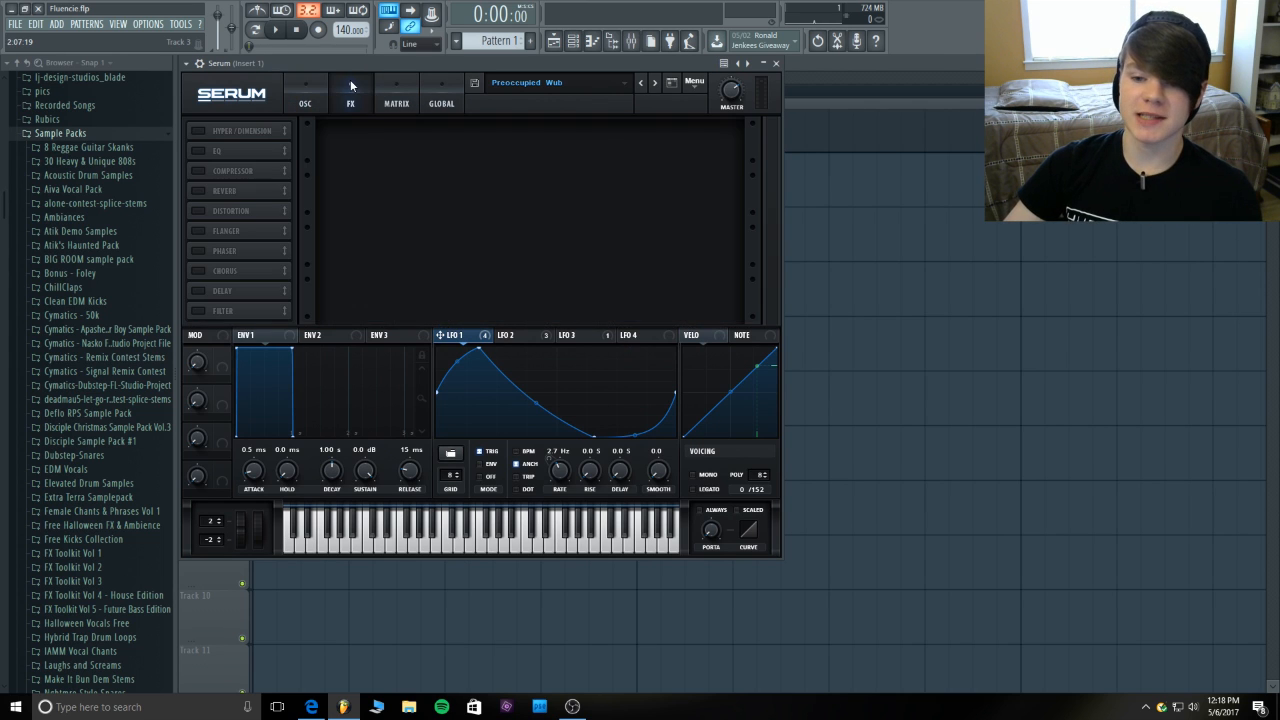
{"action": "left_click", "coordinate": [198, 130]}
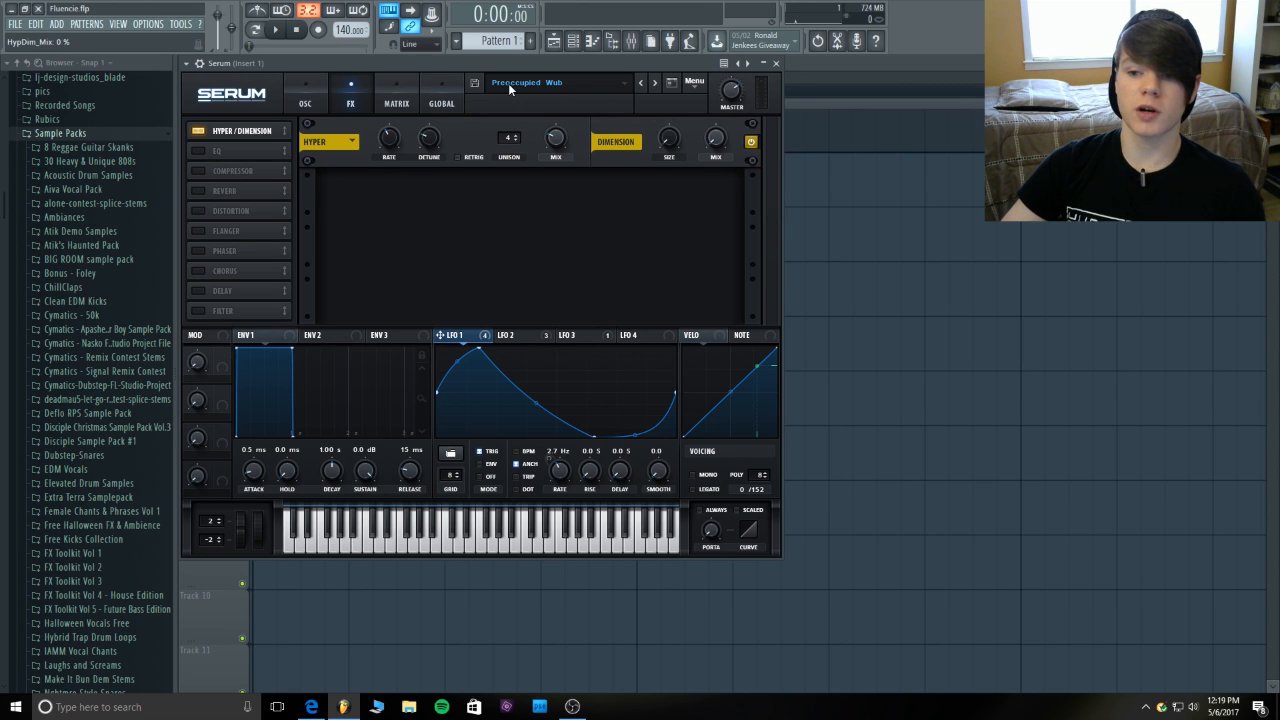
{"action": "left_click", "coordinate": [198, 150]}
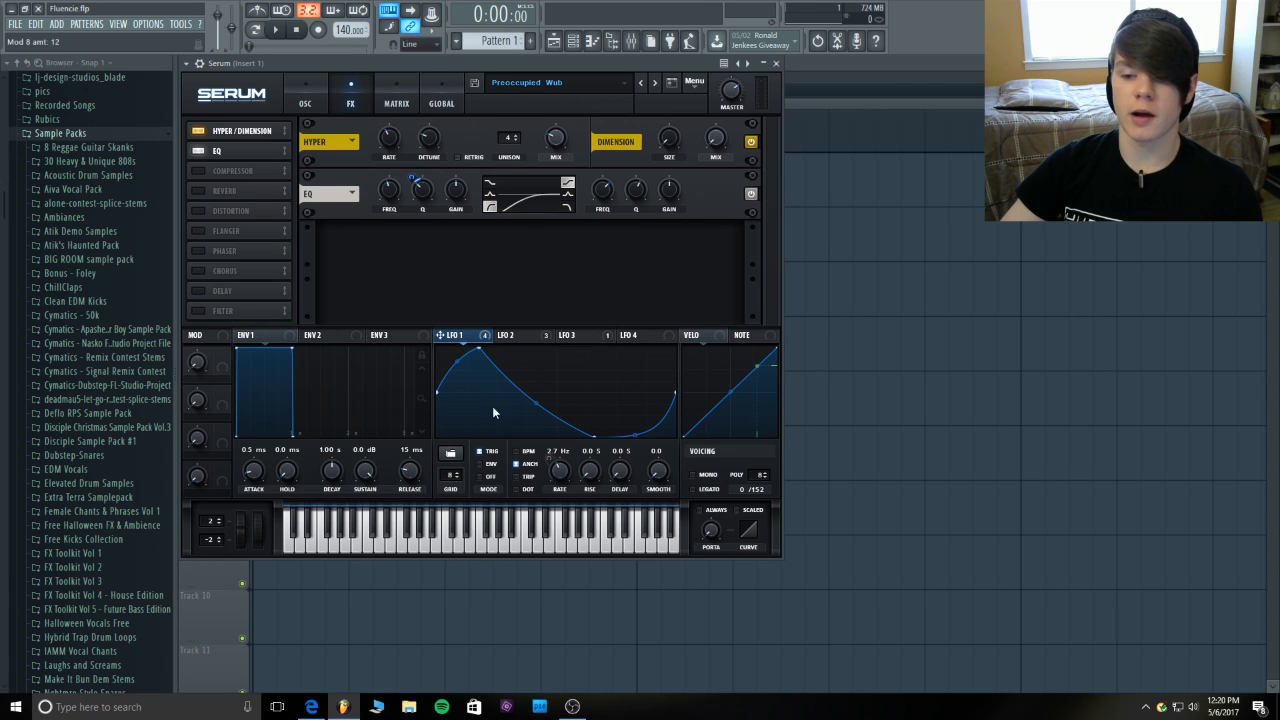
{"action": "left_click", "coordinate": [276, 30]}
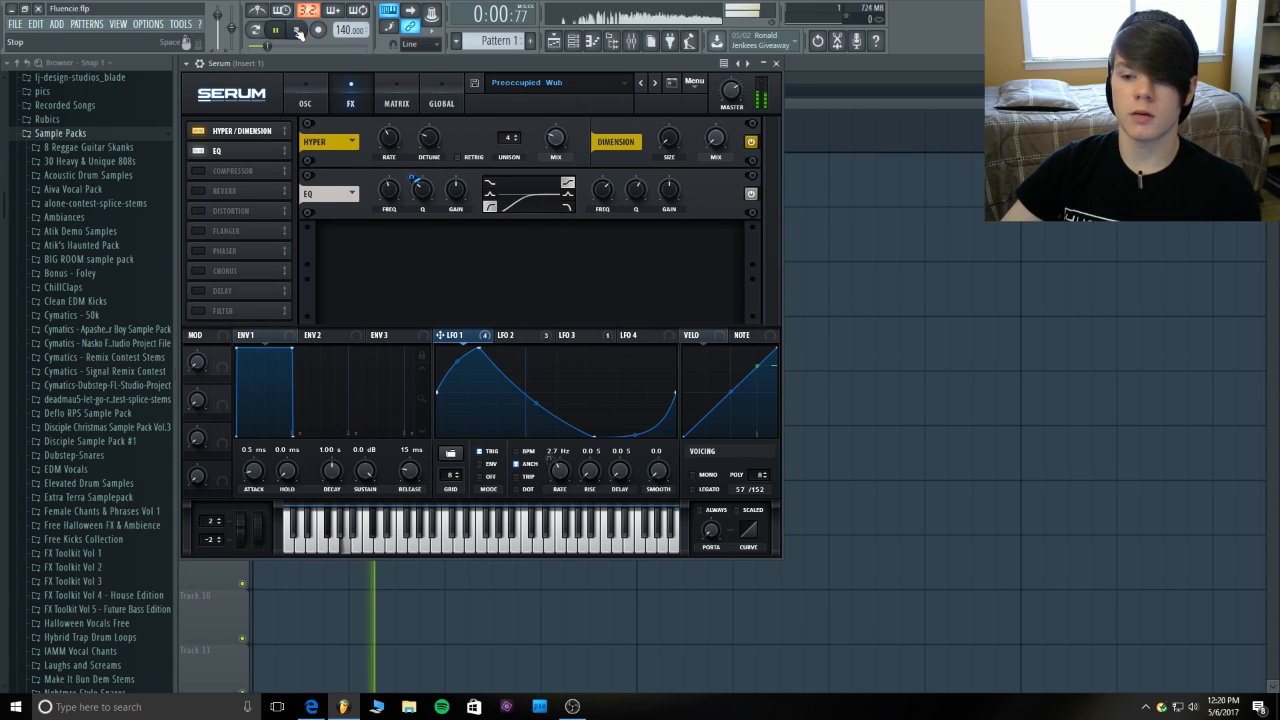
{"action": "left_click", "coordinate": [297, 31]}
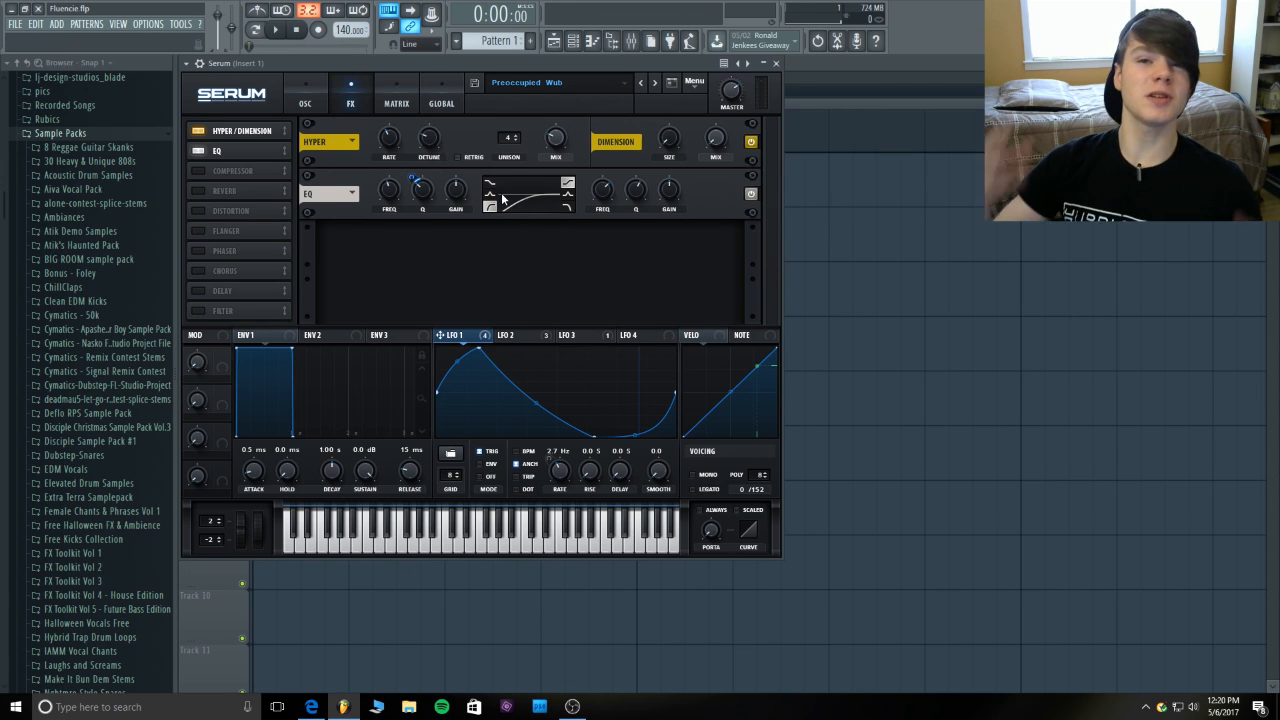
- Enable the multiband compressor effect, check its settings, and audition the compressed sound
{"action": "left_click", "coordinate": [199, 170]}
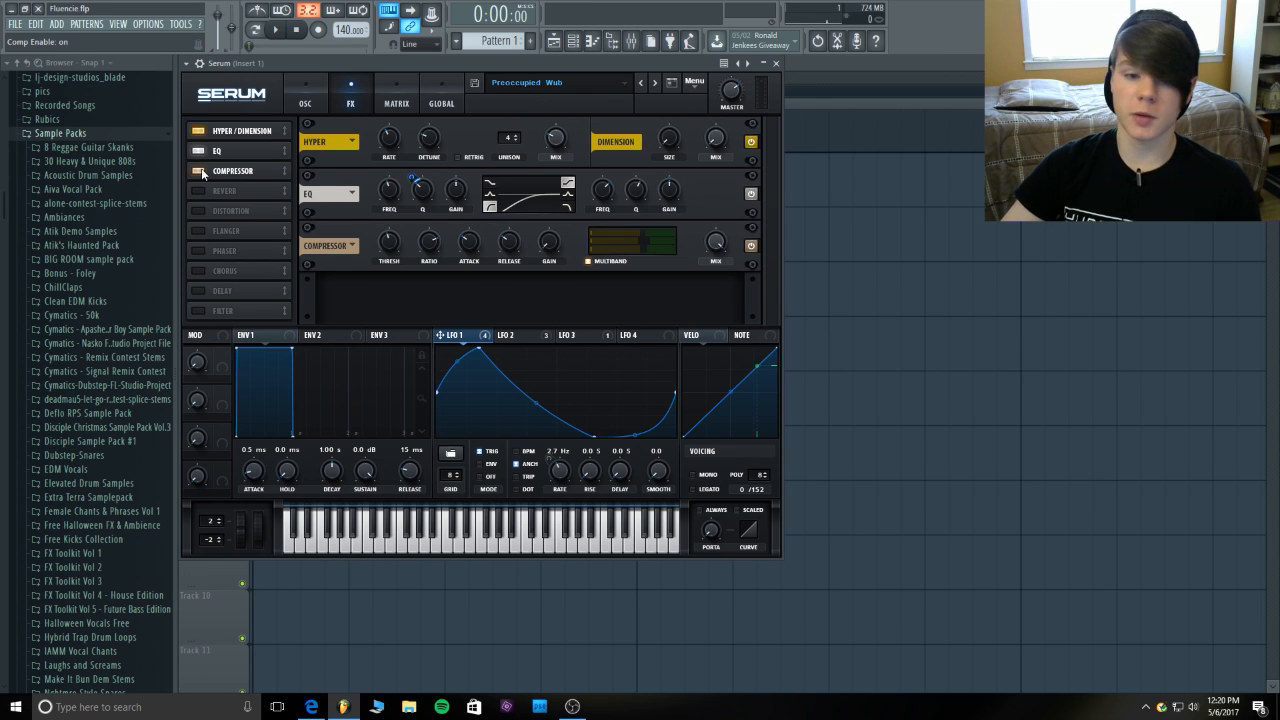
{"action": "mouse_move", "coordinate": [397, 252]}
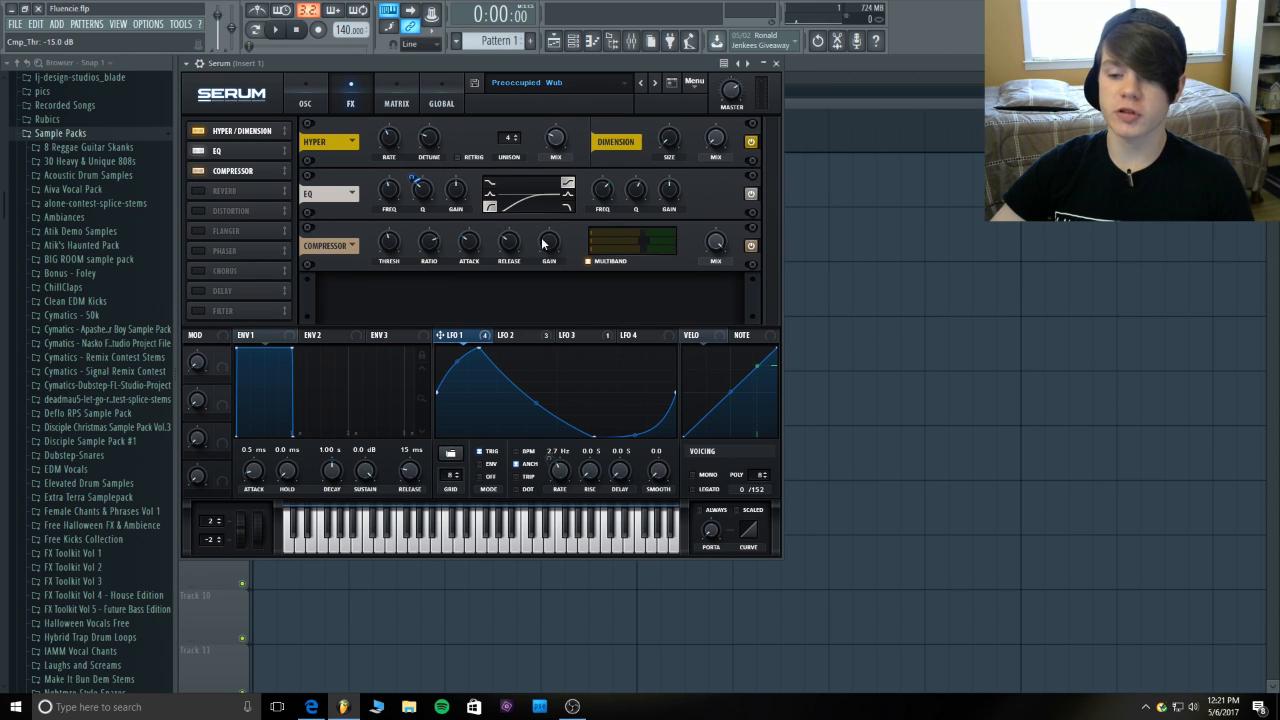
{"action": "left_click", "coordinate": [277, 31]}
{"action": "left_click", "coordinate": [300, 33]}
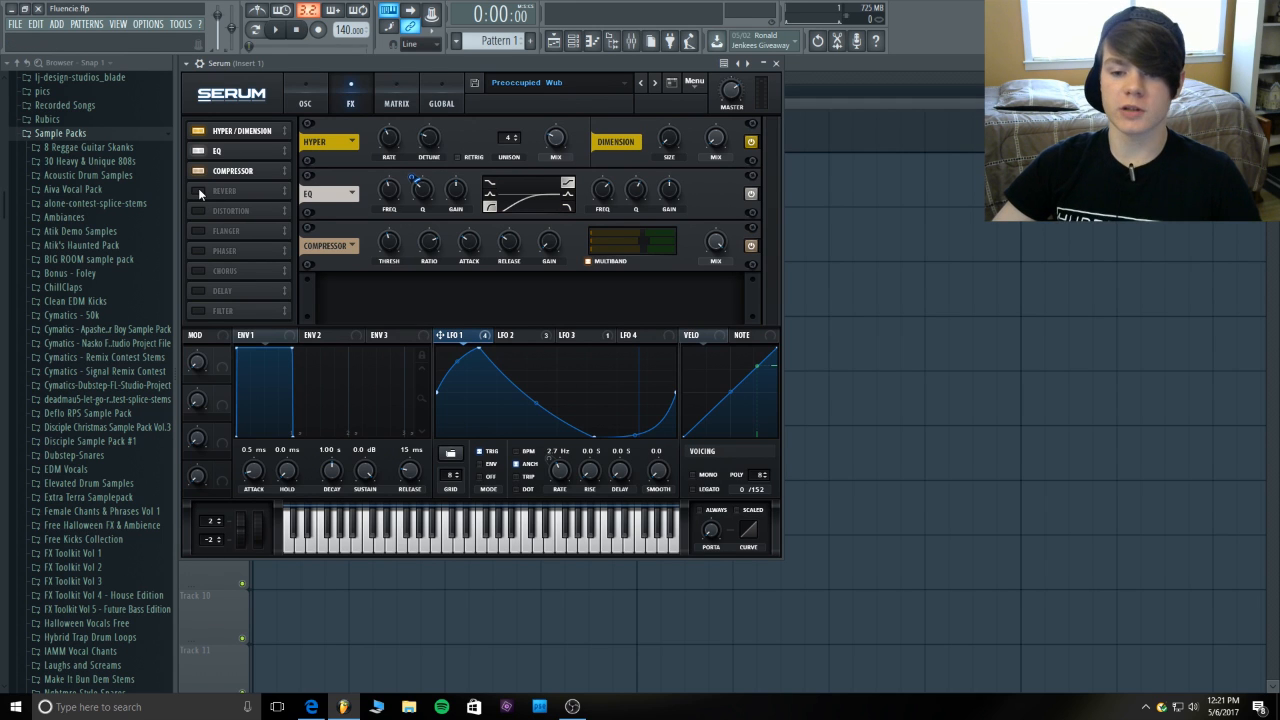
- Enable the reverb effect with the Hall type, check LFO 2's modulation of its mix, and audition it
{"action": "left_click", "coordinate": [198, 189]}
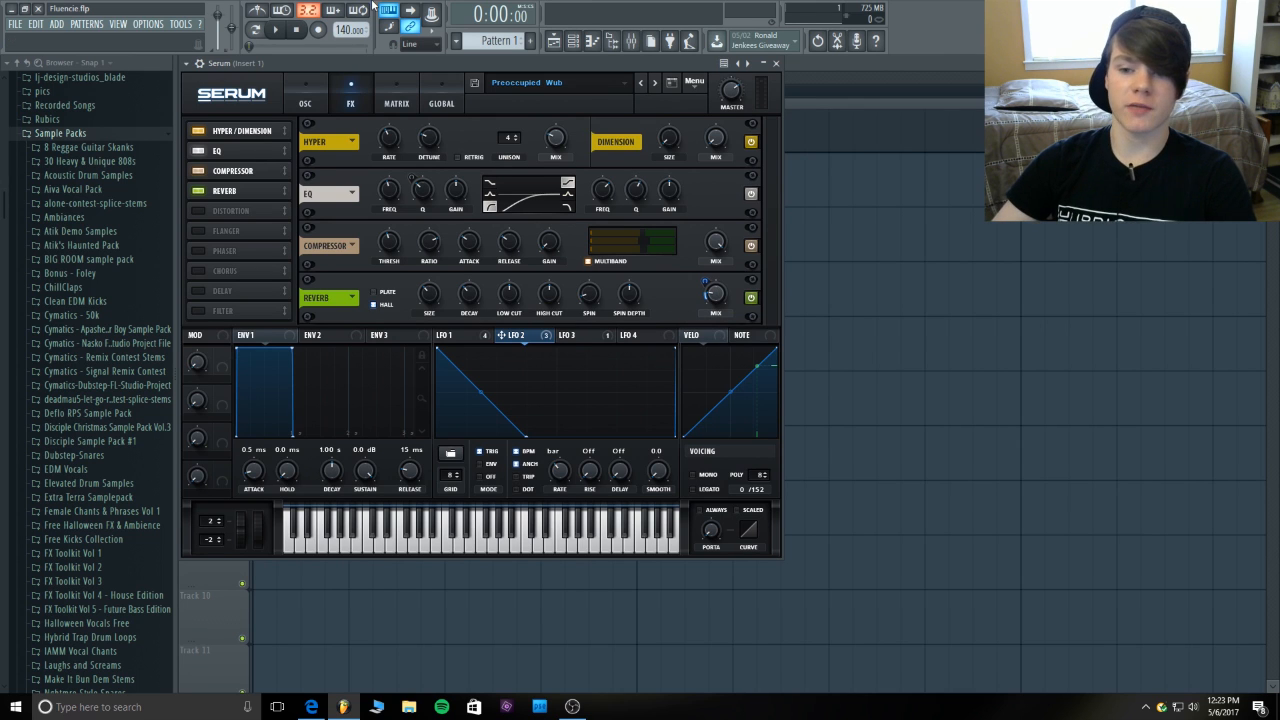
{"action": "left_click", "coordinate": [275, 30]}
{"action": "left_click", "coordinate": [296, 32]}
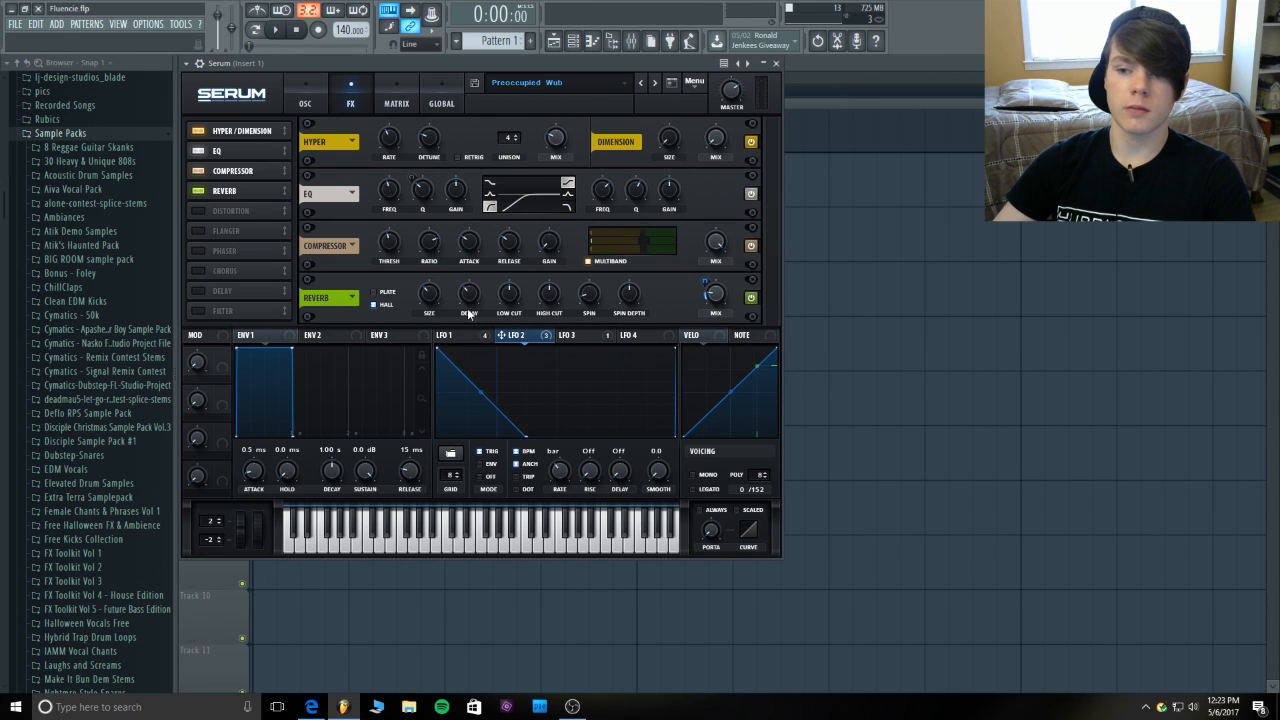